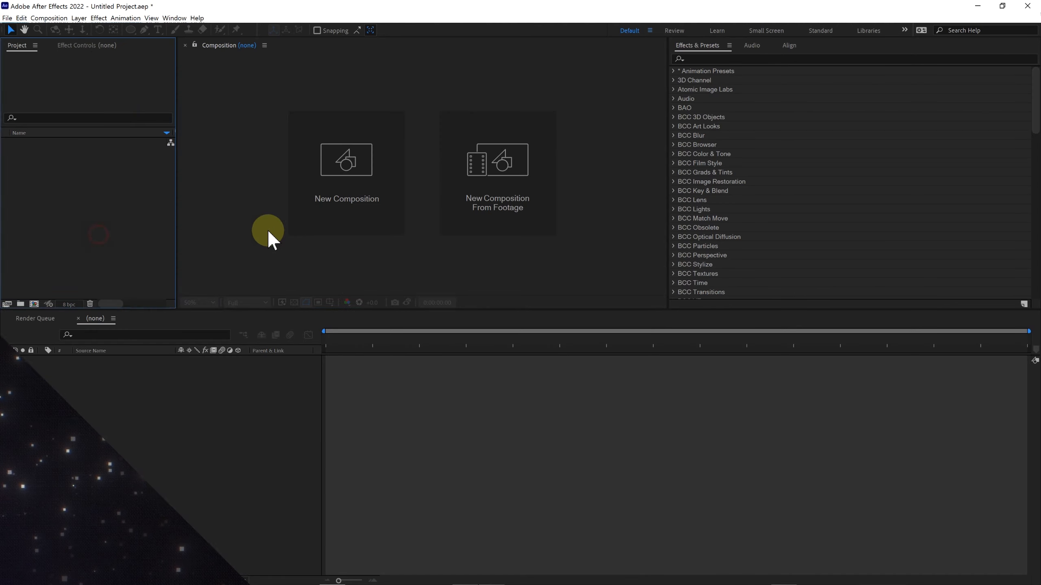
Step: Create a new composition named Pixel_Effect with the HDTV 1080 29.97 preset
left_click(268, 214)
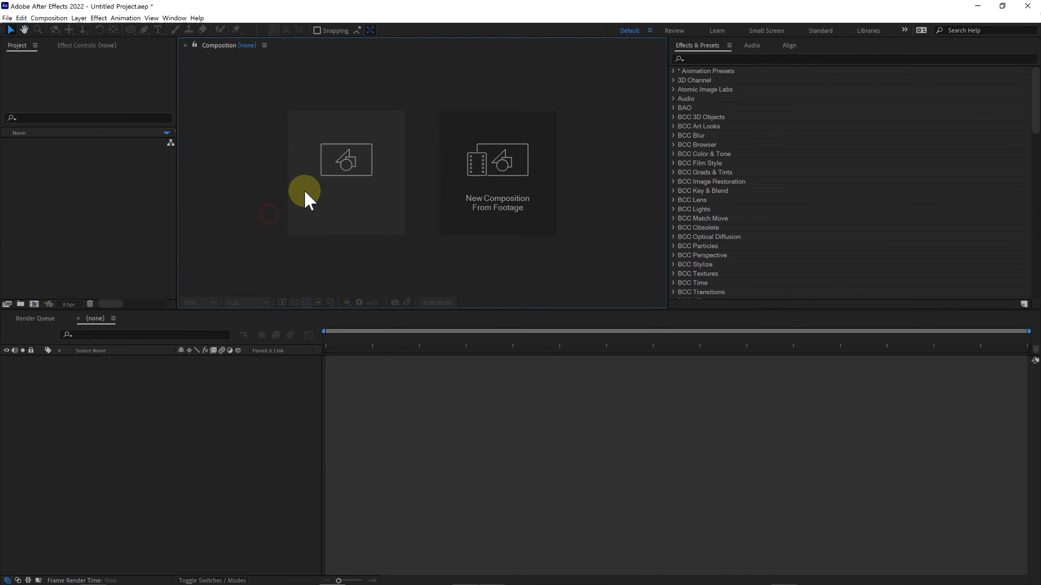
left_click(346, 185)
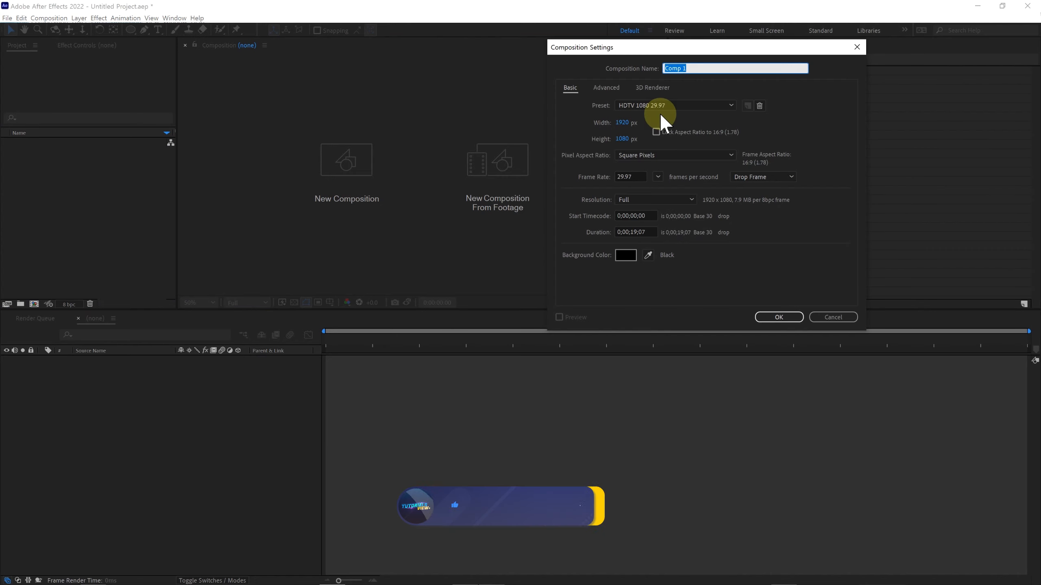
type("Pixel_Eff")
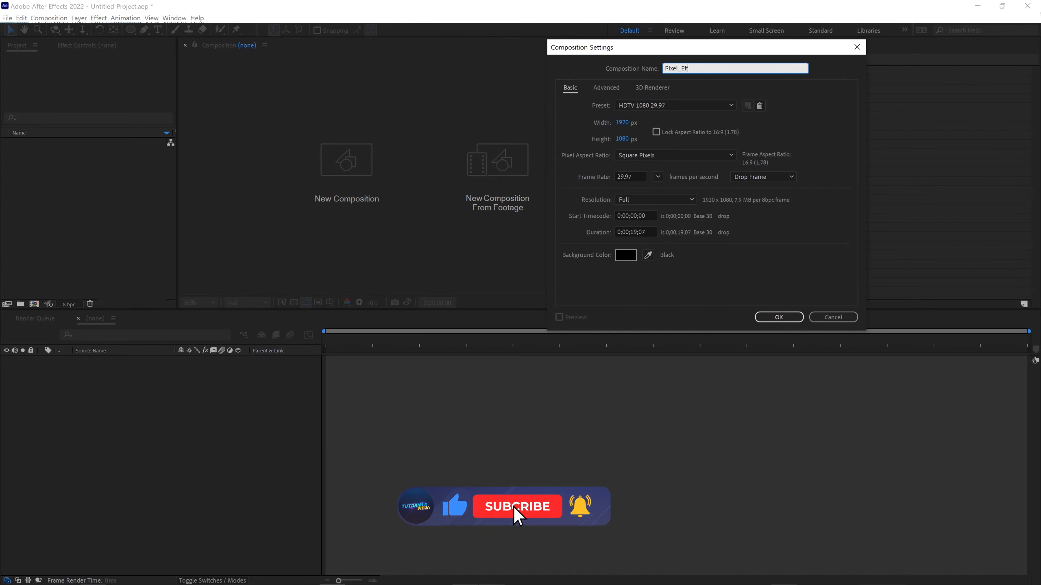
key("Return")
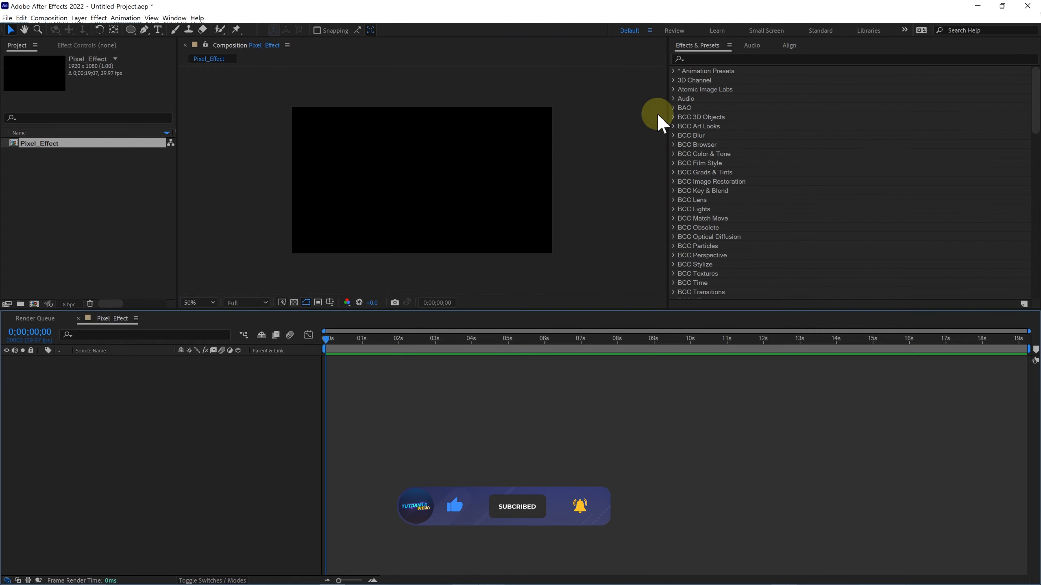
left_click(391, 277)
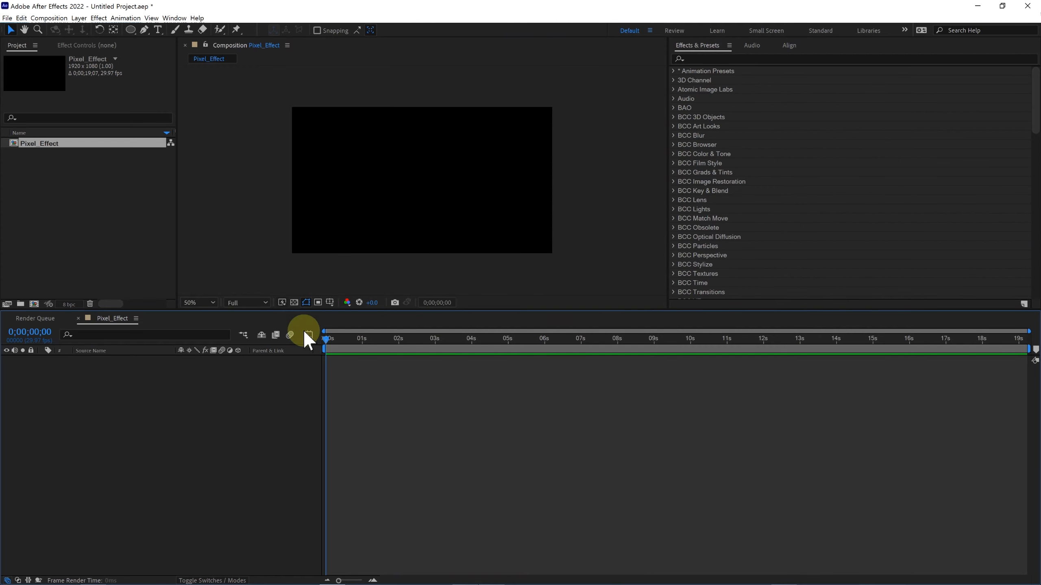
Step: Import Logo.png into the project and add it as a layer to the Pixel_Effect composition
double_click(147, 202)
left_click(159, 103)
double_click(159, 111)
left_click(100, 193)
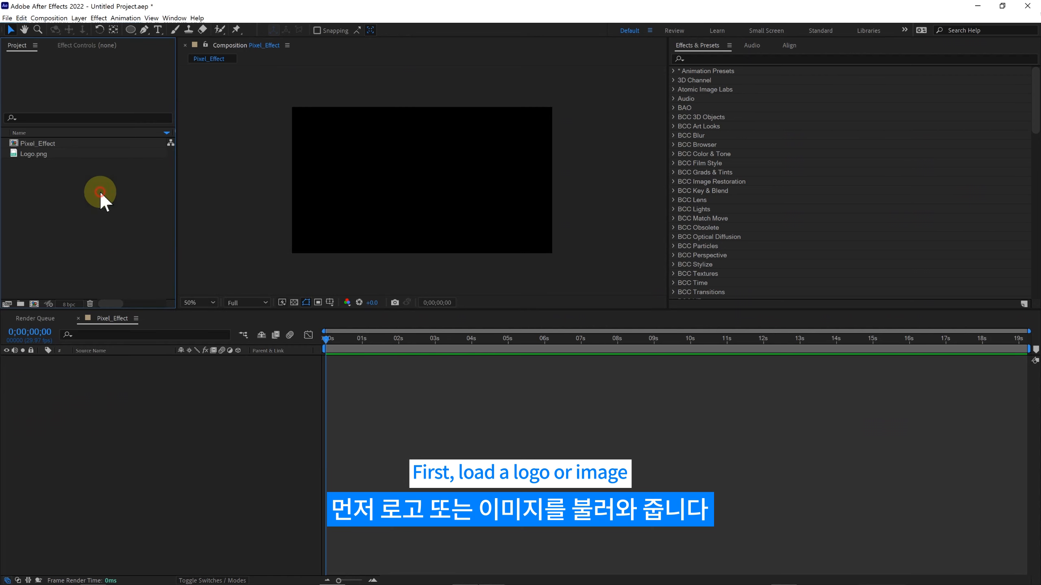
left_click_drag(98, 287, 291, 406)
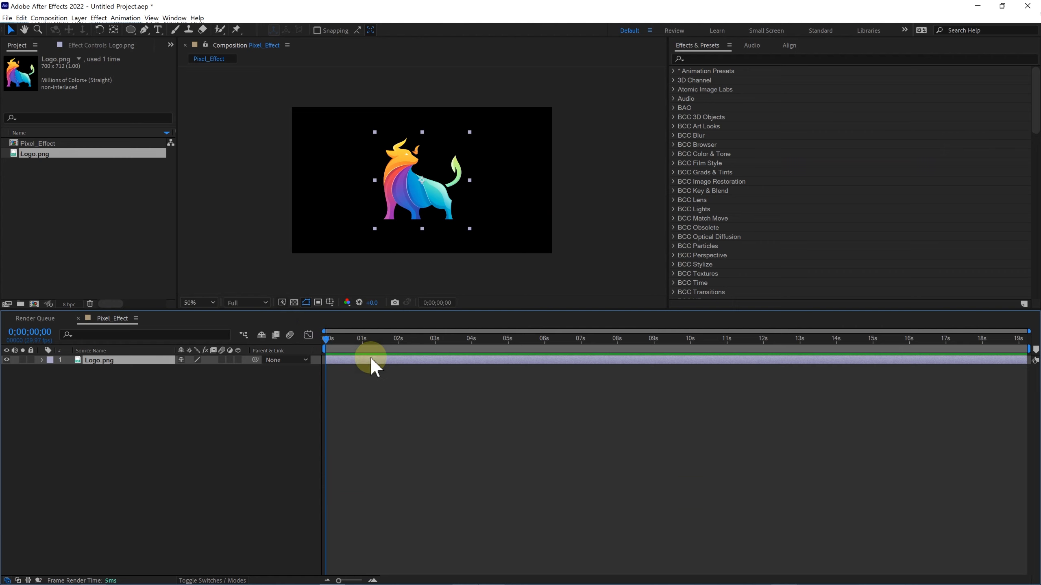
Step: Pre-compose the Logo.png layer as Logo, moving all attributes into the new composition
key("ctrl+shift+c")
left_click(600, 196)
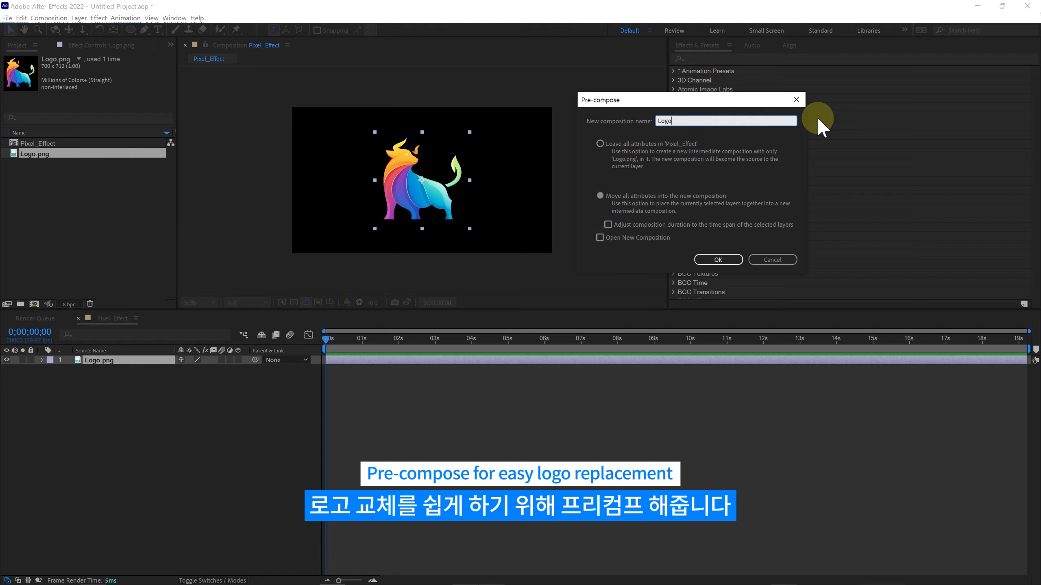
left_click(715, 260)
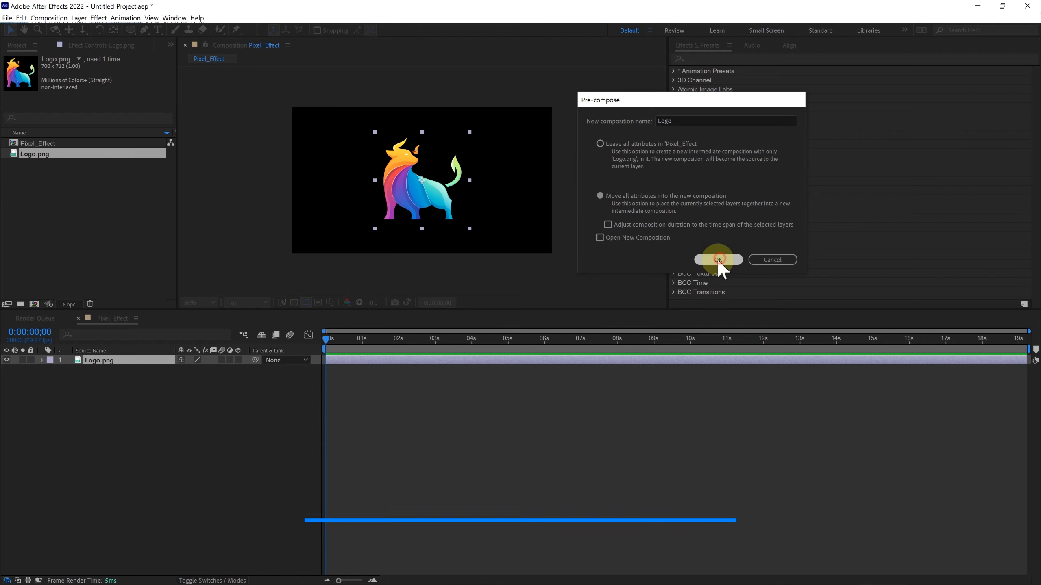
Step: Look inside the Logo pre-composition and return to the Pixel_Effect composition
double_click(350, 360)
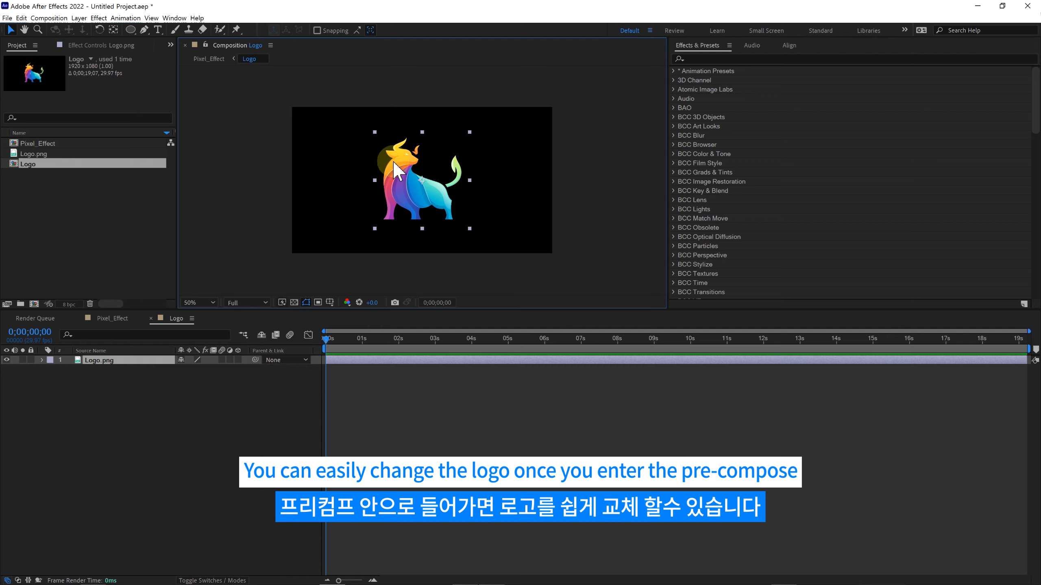
left_click(209, 58)
left_click_drag(333, 347, 381, 351)
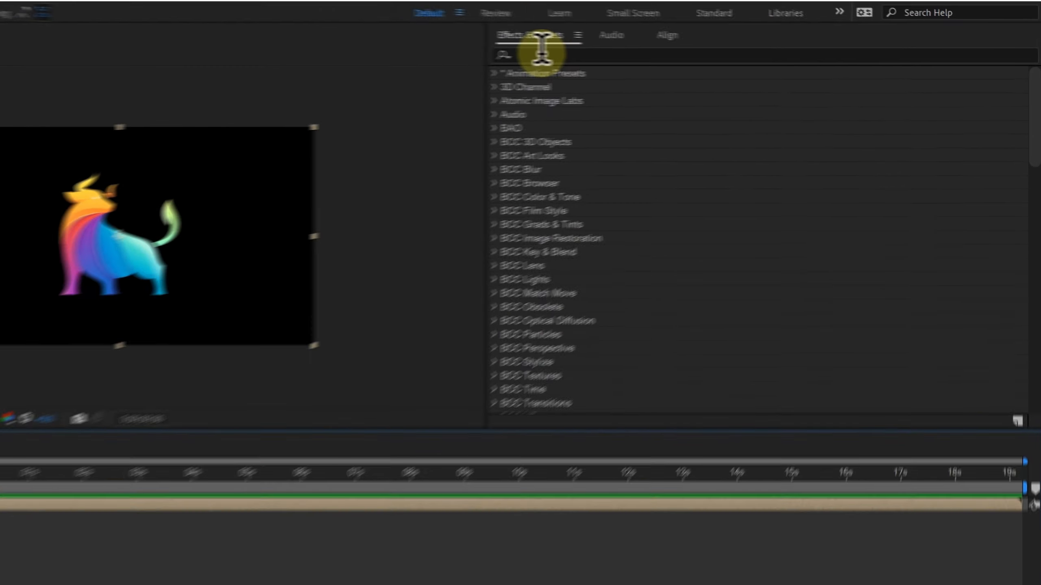
Step: Find the CC Pixel Polly effect and apply it to the Logo layer
left_click(706, 56)
type("cc pix")
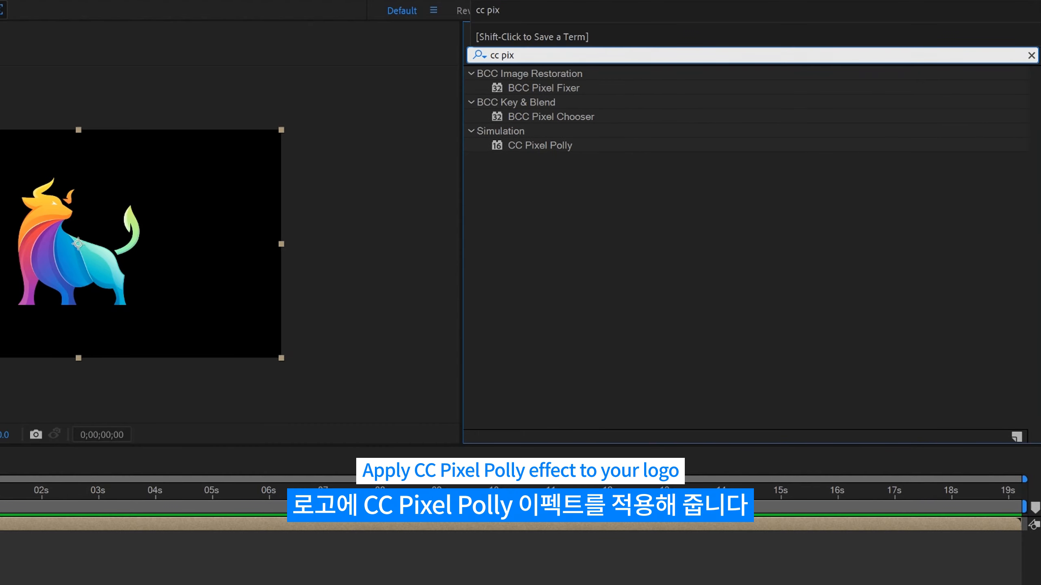
left_click(556, 145)
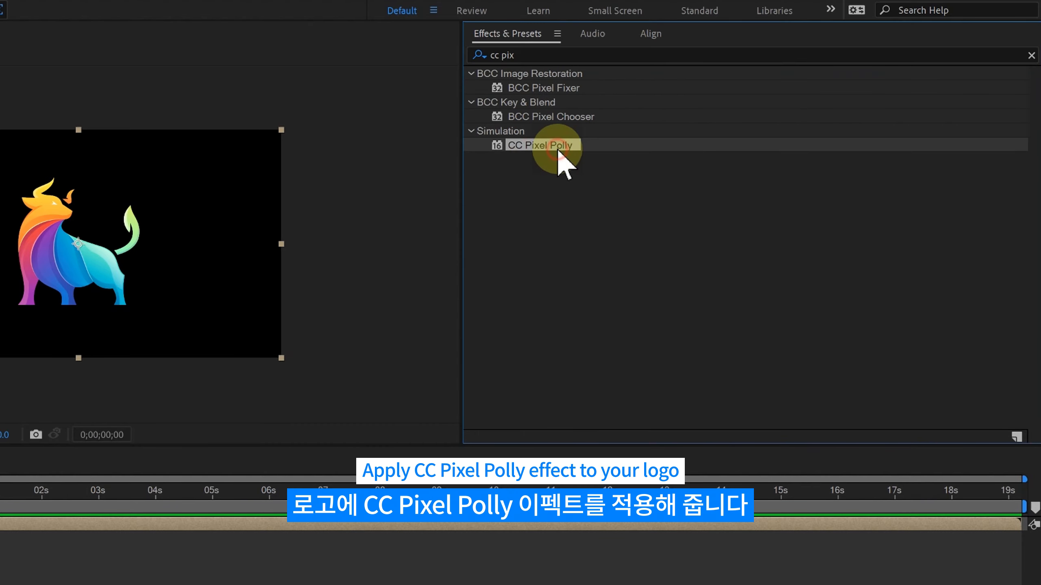
left_click_drag(550, 144, 132, 271)
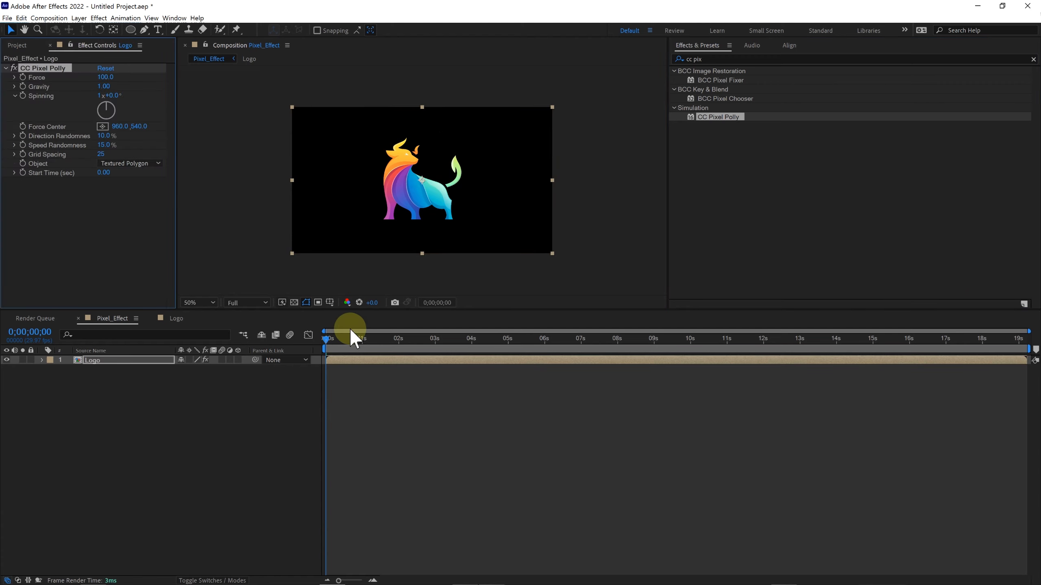
Step: At 0;00;00;06, set CC Pixel Polly's Gravity to 0 and Spinning to 0x+0.0°
mouse_move(335, 344)
left_mouse_down()
mouse_move(363, 343)
mouse_move(323, 349)
mouse_move(349, 353)
mouse_move(324, 358)
mouse_move(332, 357)
left_mouse_up()
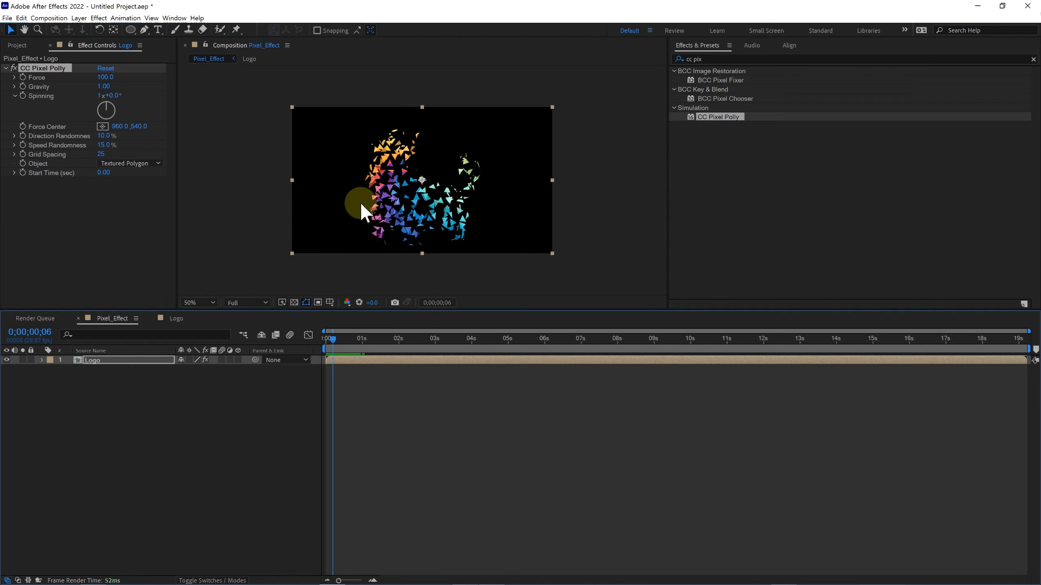
left_click(100, 77)
left_click(104, 87)
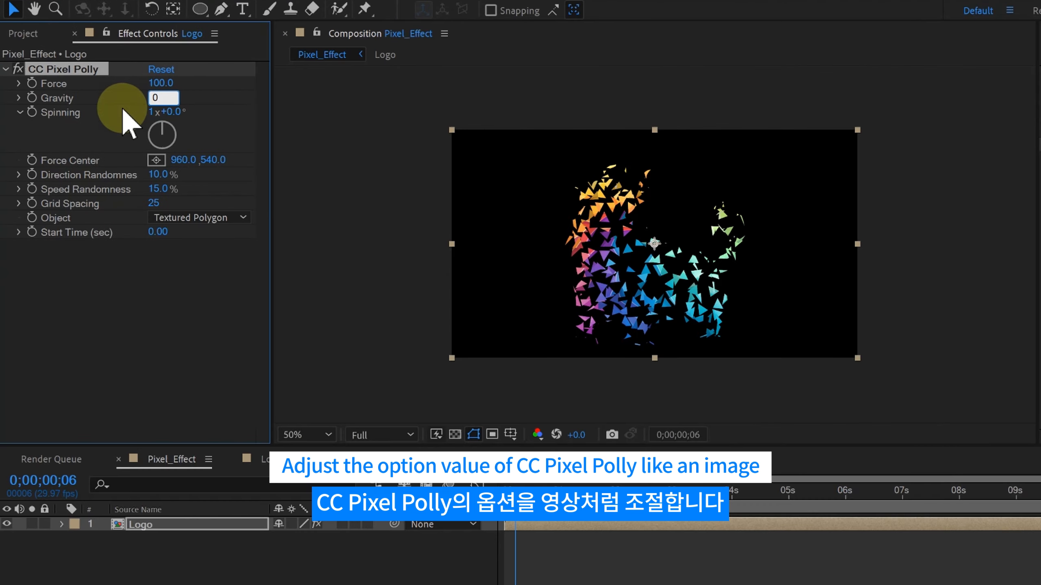
key("Return")
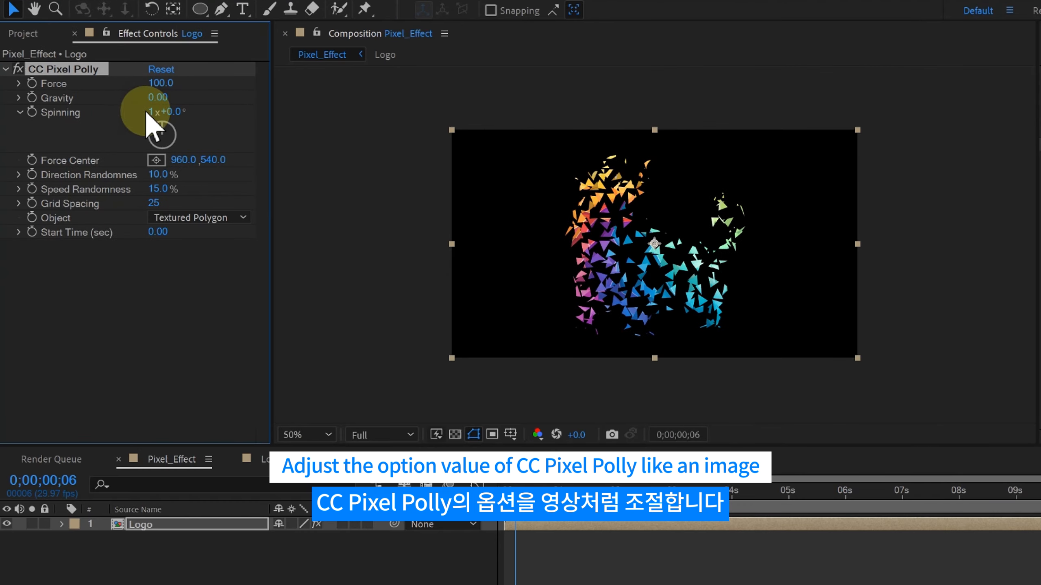
left_click(151, 111)
key("Return")
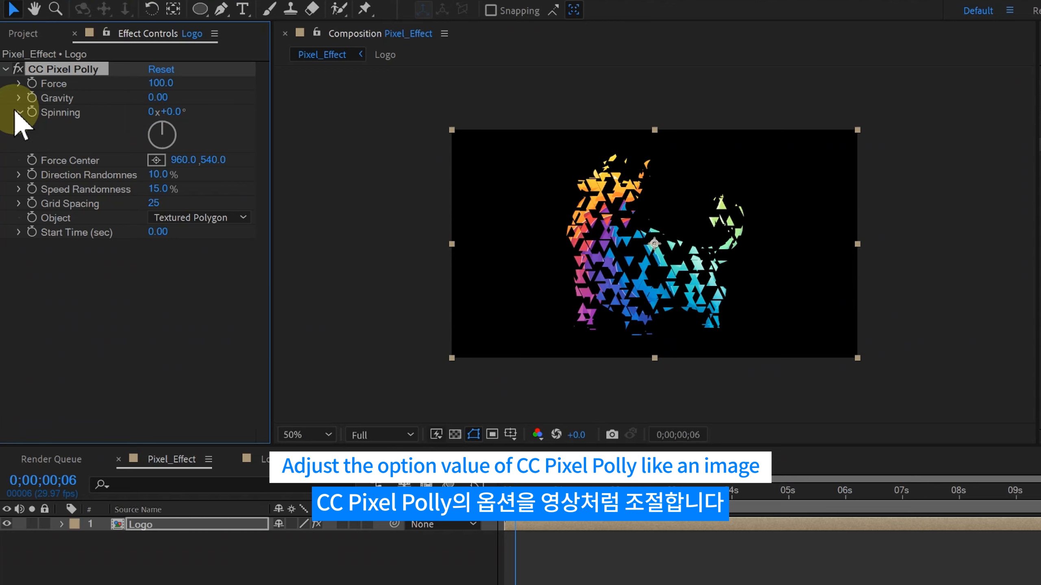
Step: Set CC Pixel Polly's Direction Randomness to 0% and Speed Randomness to 100%
type("0")
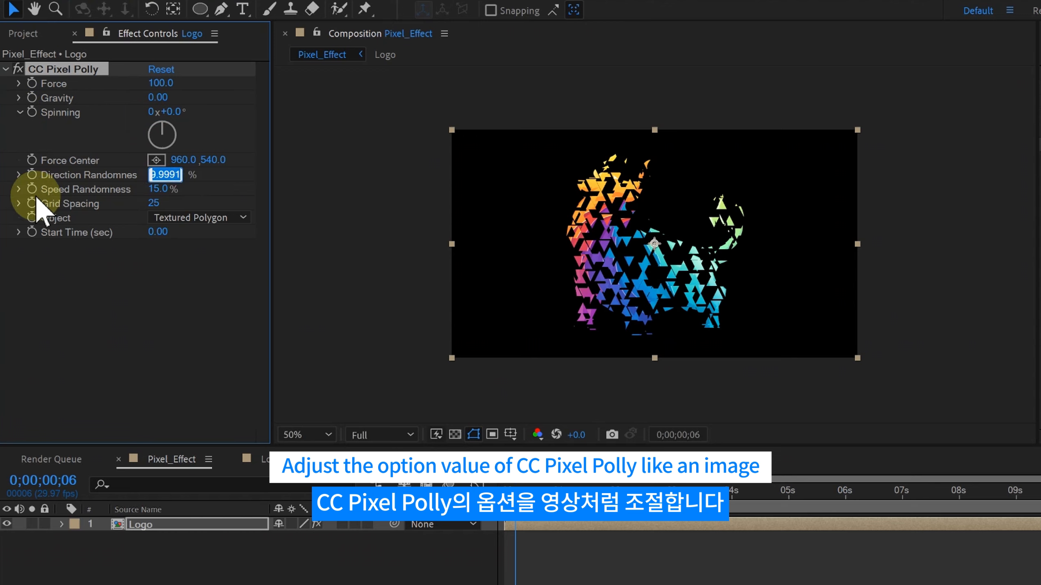
key("Return")
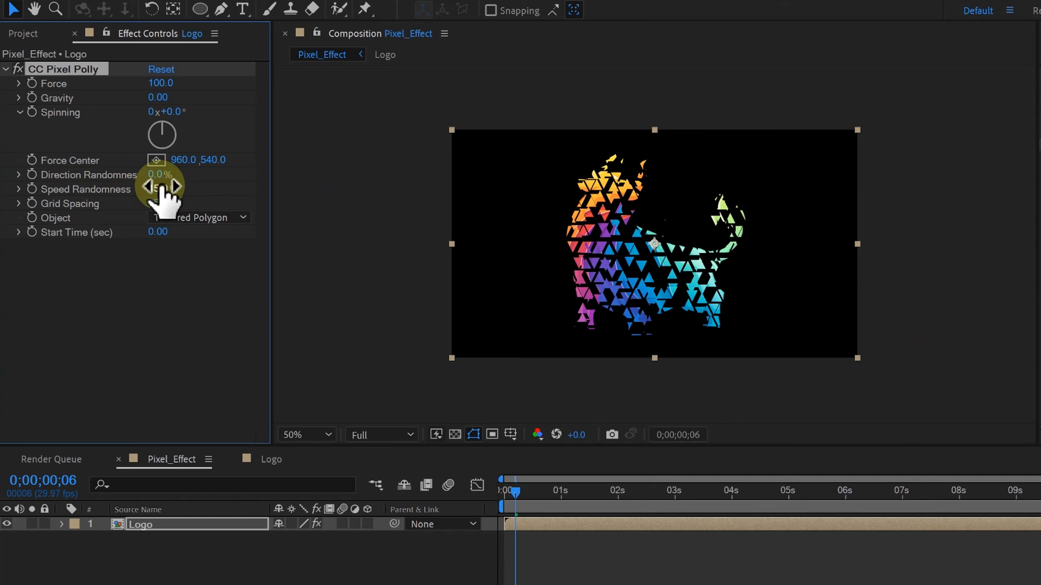
left_click_drag(162, 188, 260, 190)
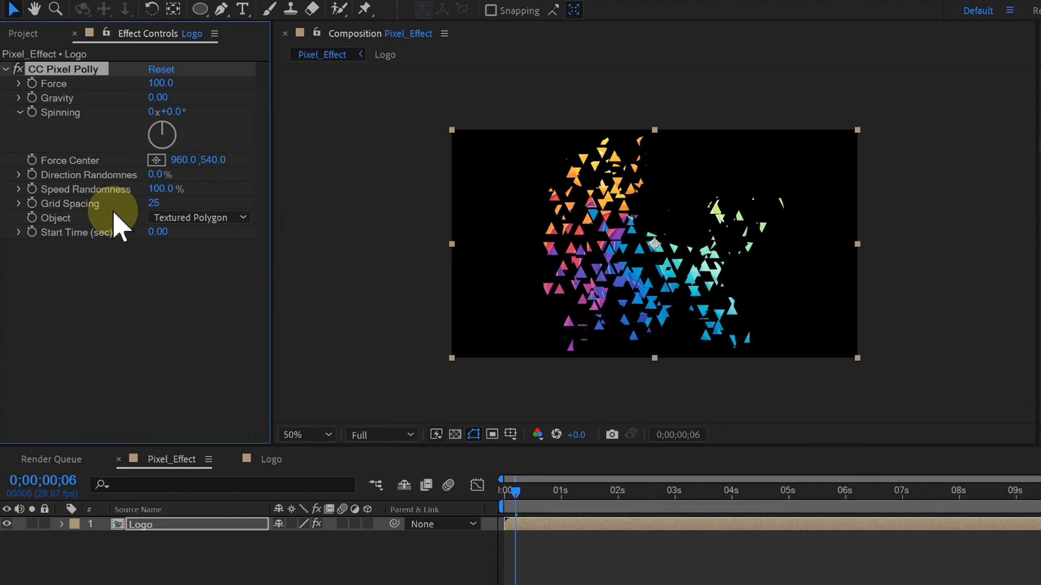
Step: Set CC Pixel Polly's Grid Spacing to 9 and its Object type to Square
left_click(152, 202)
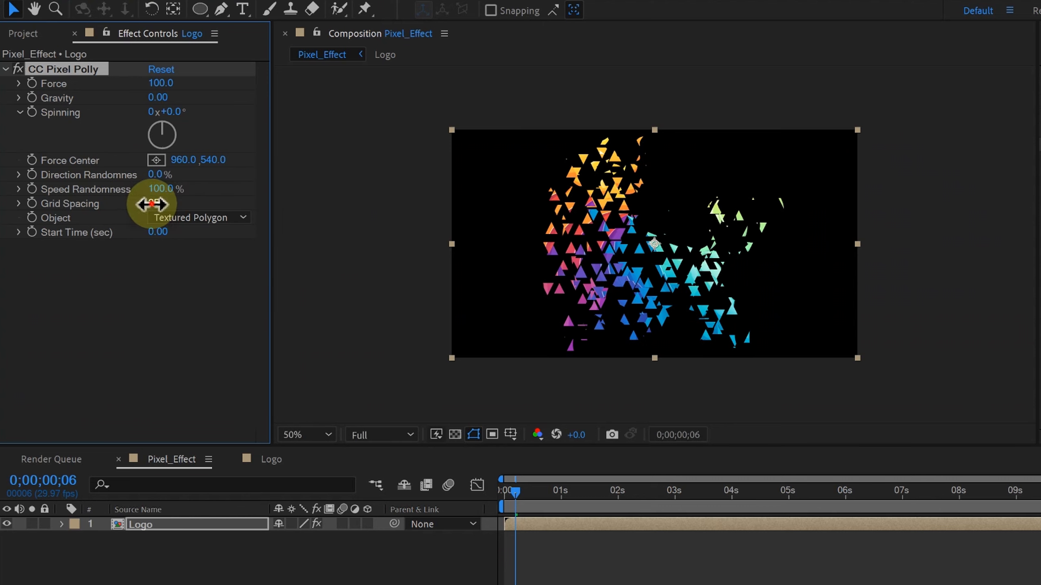
left_click(97, 203)
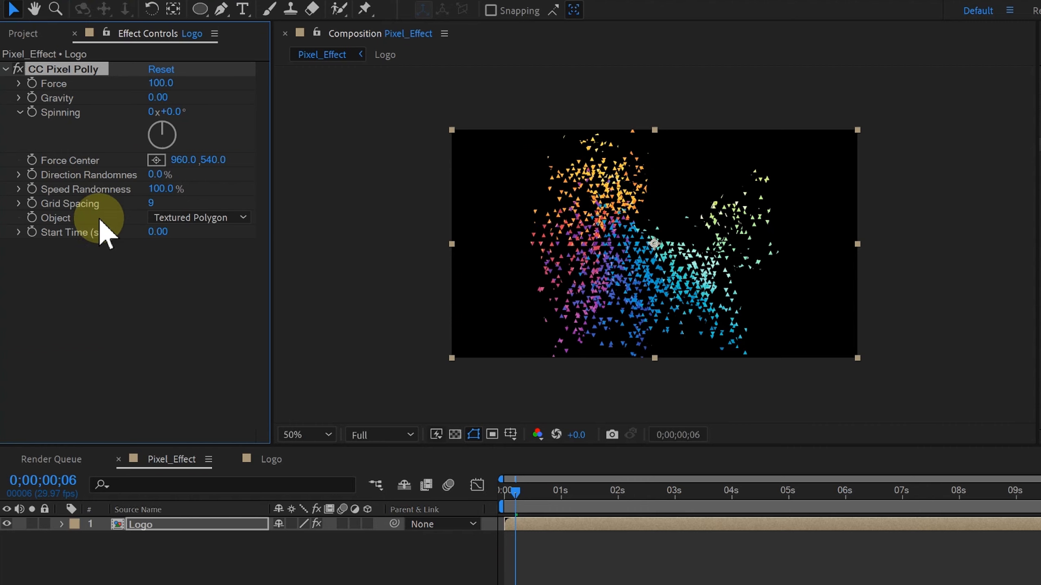
left_click(120, 252)
left_click(187, 224)
left_click(176, 268)
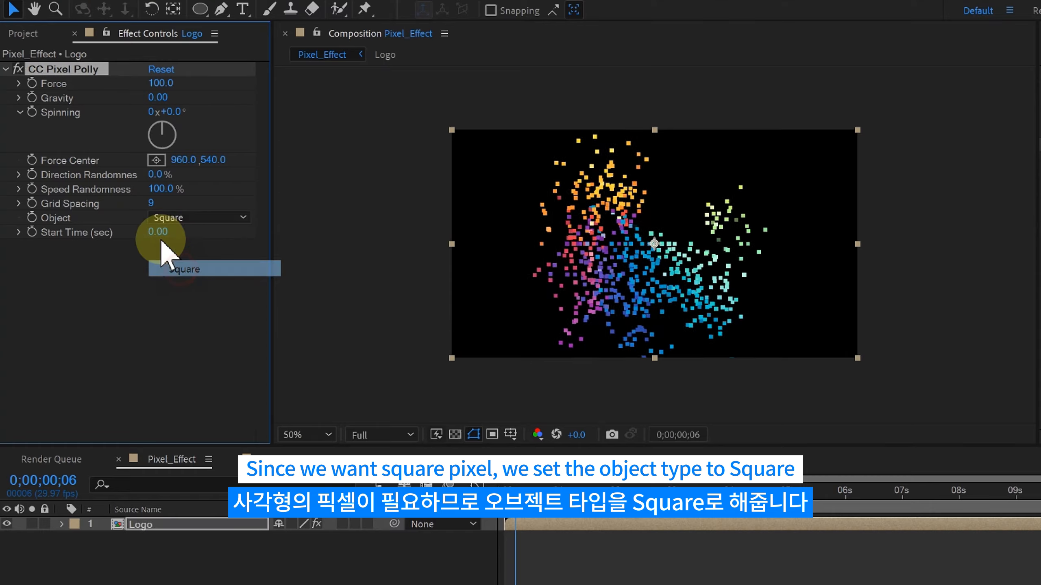
Step: Preview the pixel scatter animation from the first frame and move the current time to 0;00;00;17
left_click_drag(333, 340, 313, 346)
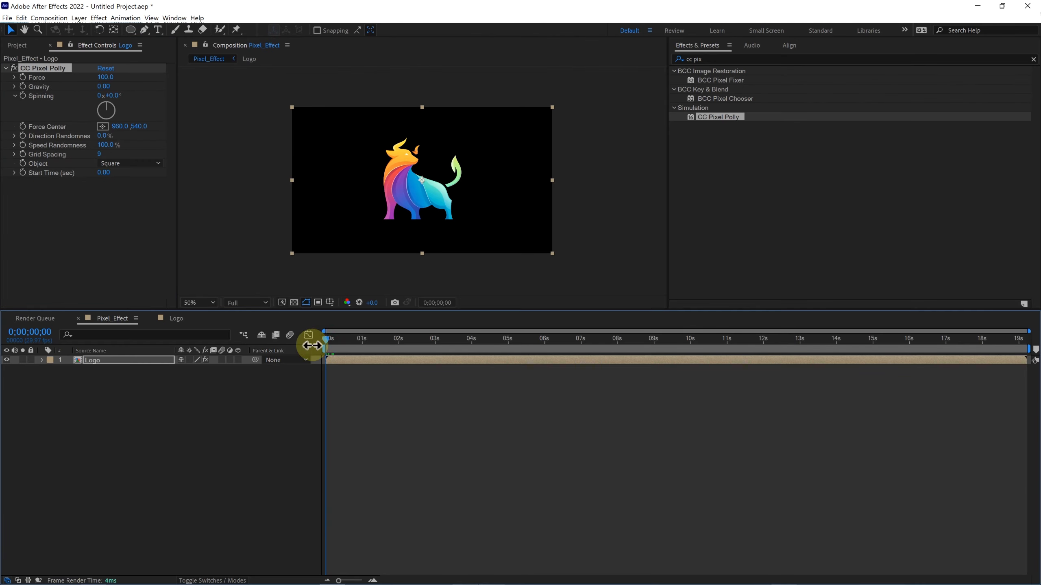
key("space")
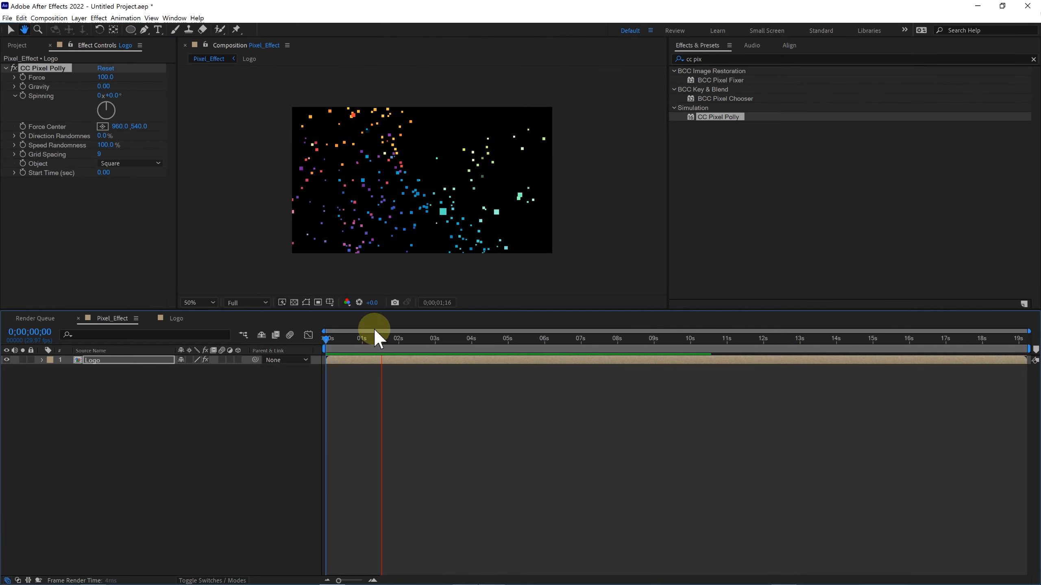
mouse_move(335, 342)
left_mouse_down()
mouse_move(324, 343)
mouse_move(378, 345)
mouse_move(327, 360)
mouse_move(376, 360)
mouse_move(335, 366)
mouse_move(348, 364)
mouse_move(347, 339)
left_mouse_up()
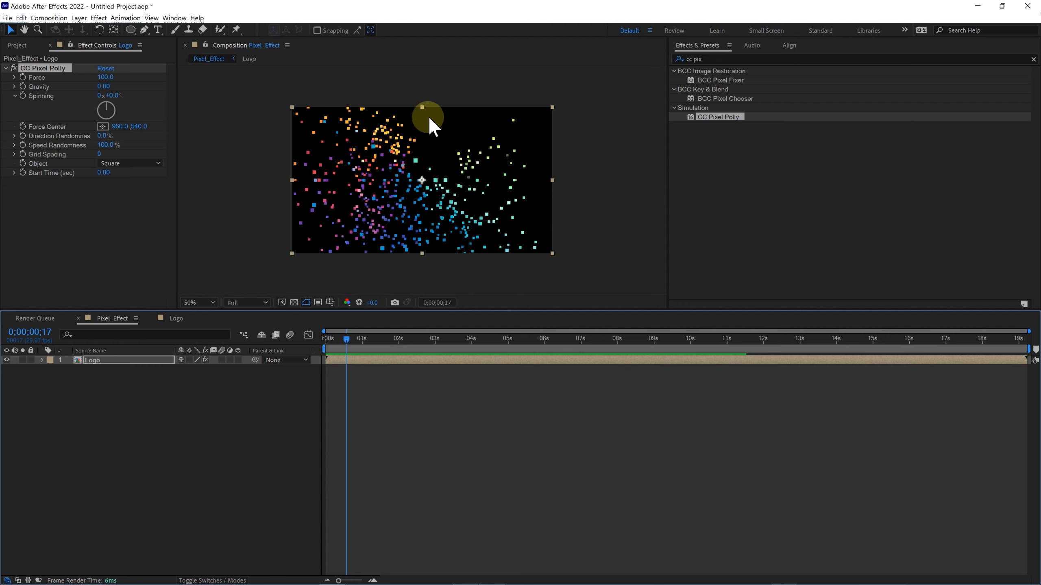
Step: Apply the Checkerboard effect to the Logo layer and place it above CC Pixel Polly in the effect order
left_click(714, 58)
type("Checkerboard")
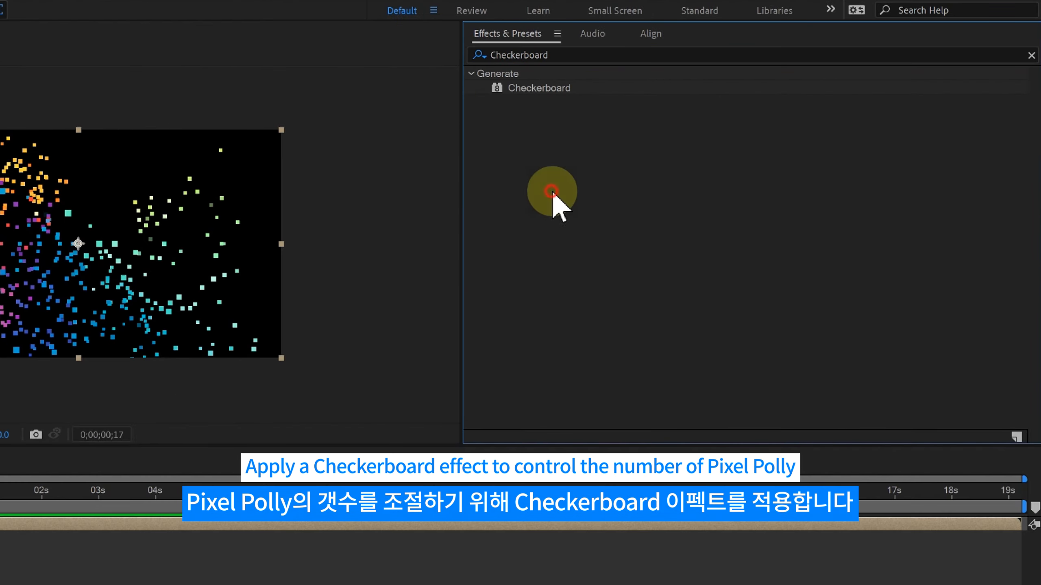
left_click(555, 87)
left_click_drag(552, 90, 109, 226)
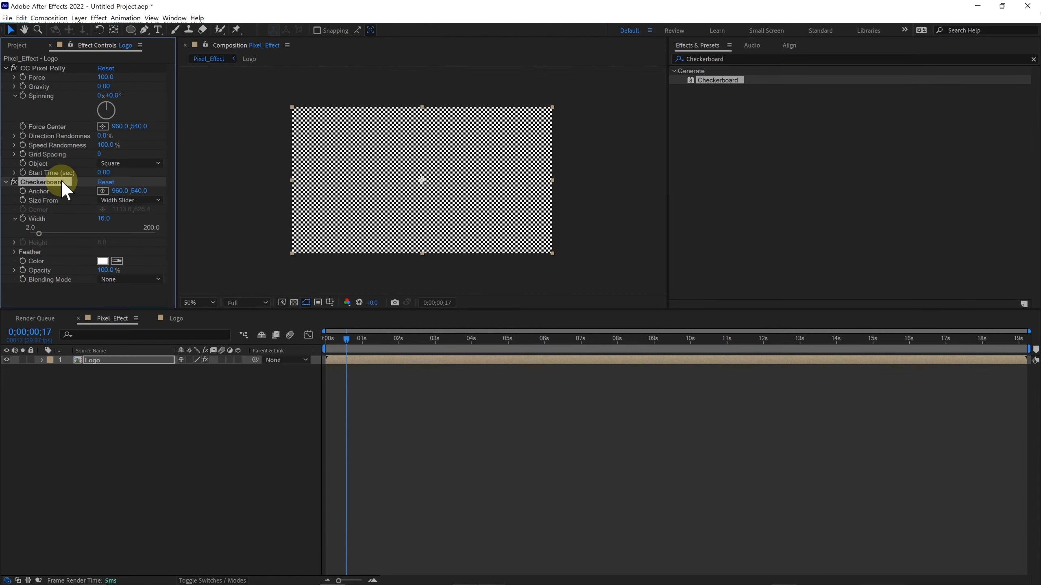
left_click_drag(59, 74, 56, 68)
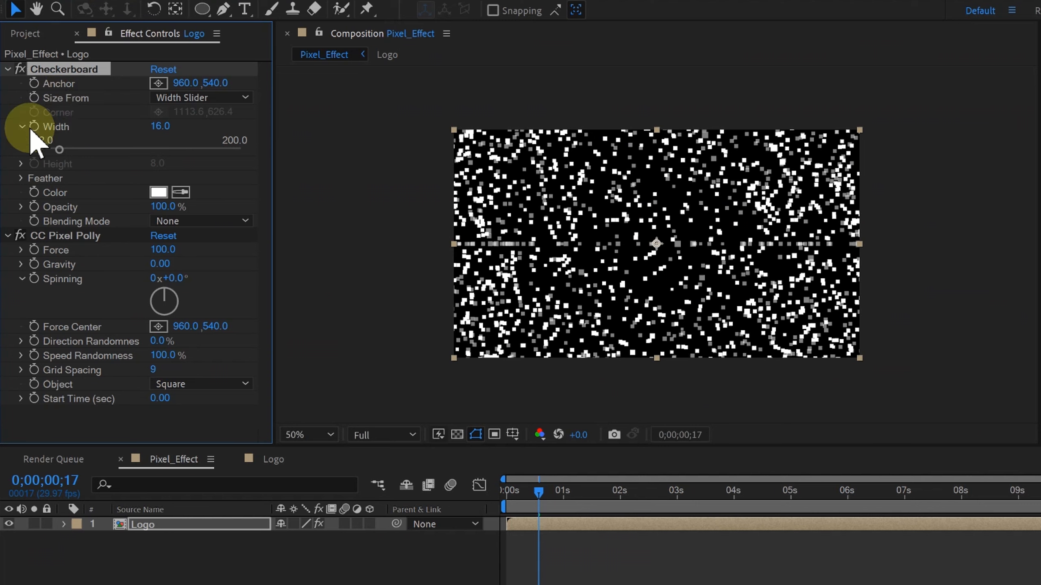
Step: Set Checkerboard's Blending Mode to Stencil Alpha and raise its Width to 20.9
left_click(7, 236)
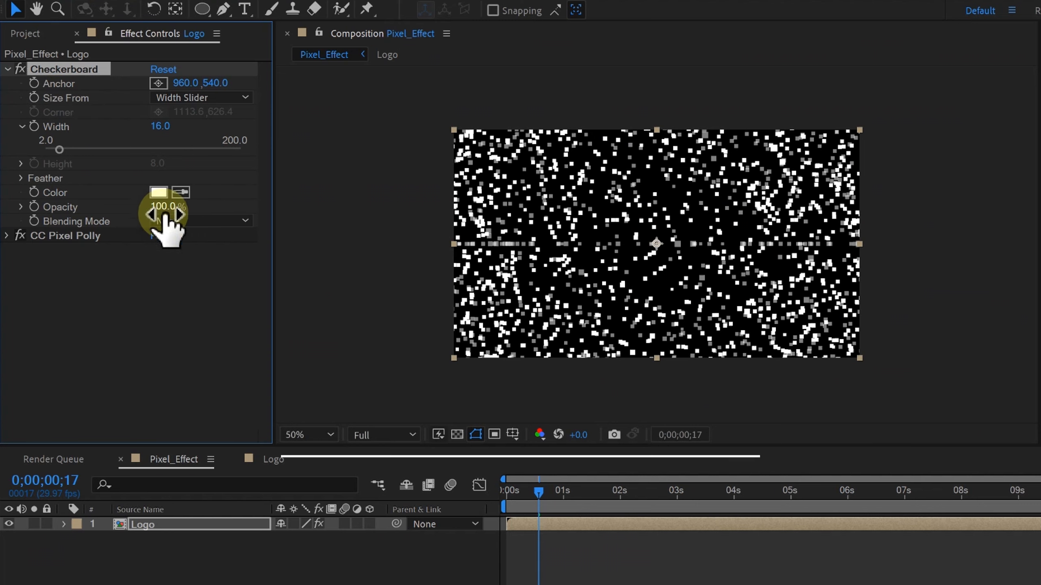
left_click(168, 221)
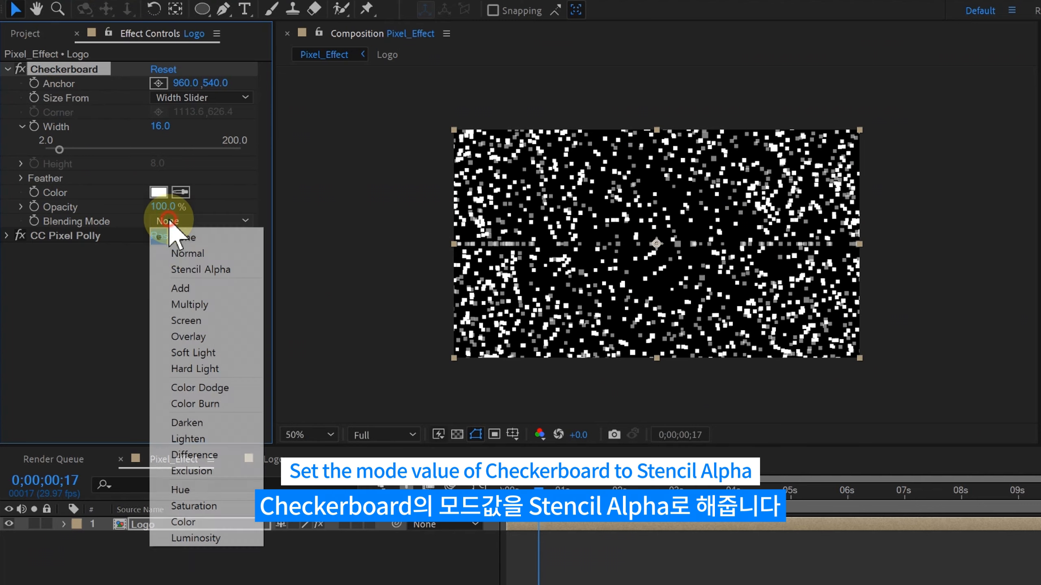
left_click(194, 270)
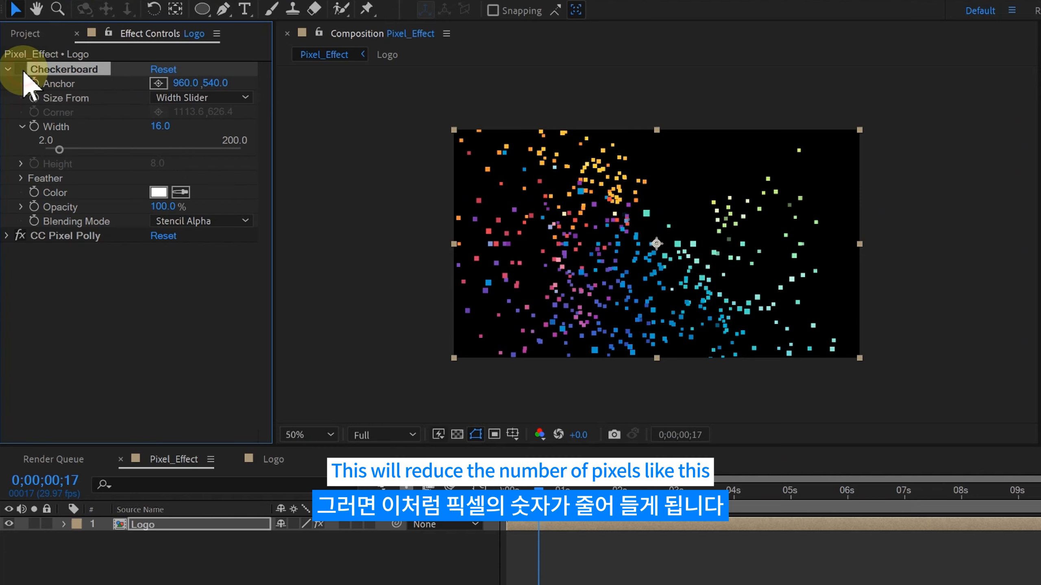
left_click_drag(59, 149, 65, 151)
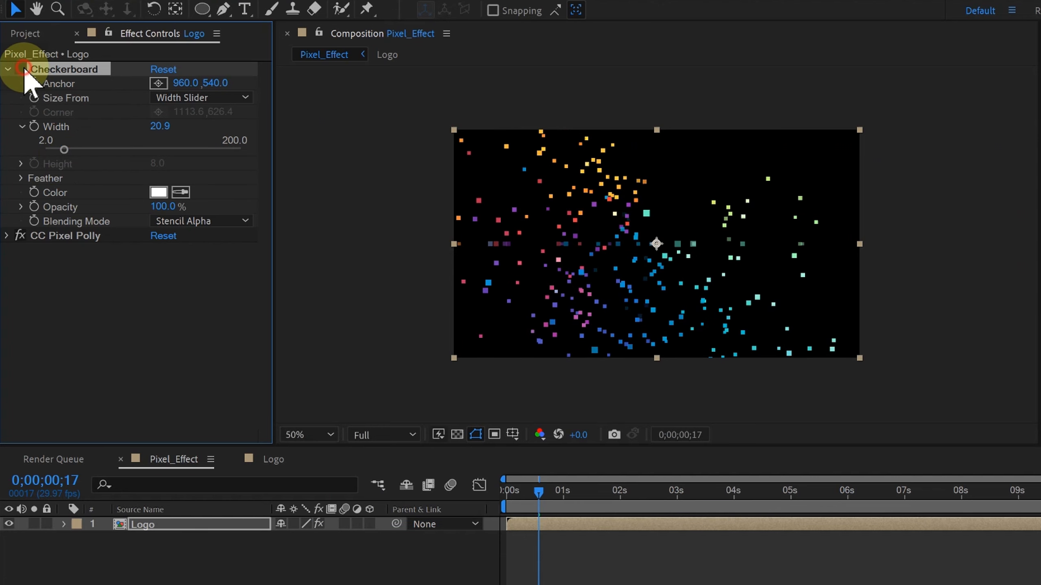
Step: Duplicate the Checkerboard effect on the Logo layer and set the first Checkerboard's Width to 28.6
left_click(67, 69)
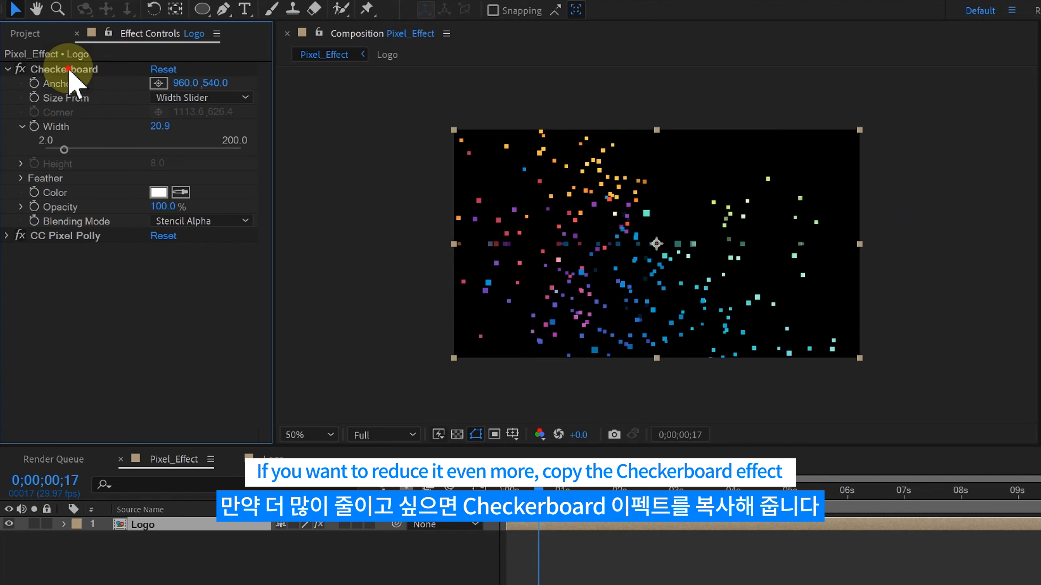
right_click(69, 69)
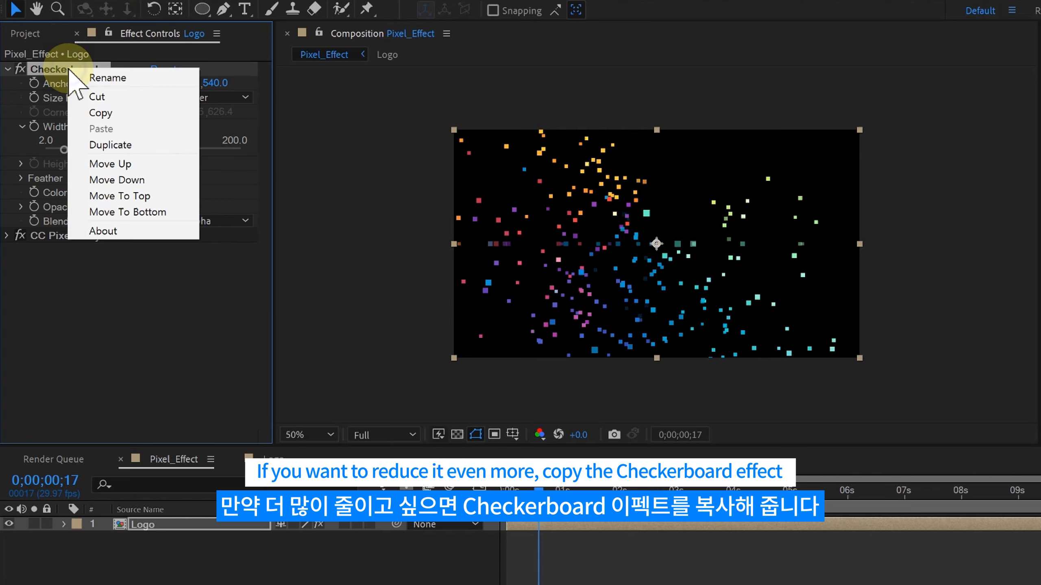
left_click(109, 145)
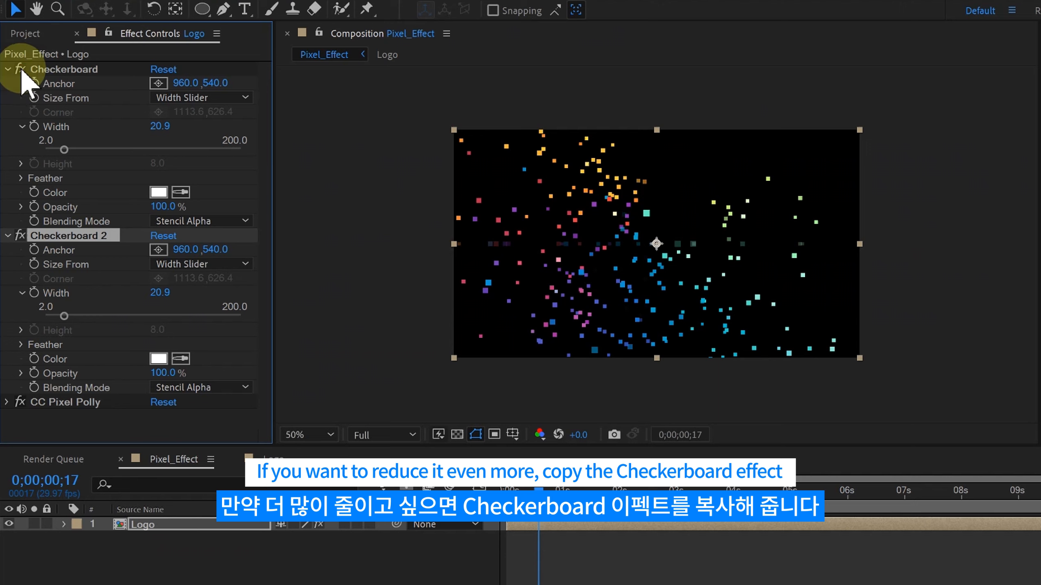
left_click(39, 69)
left_click_drag(63, 150, 68, 149)
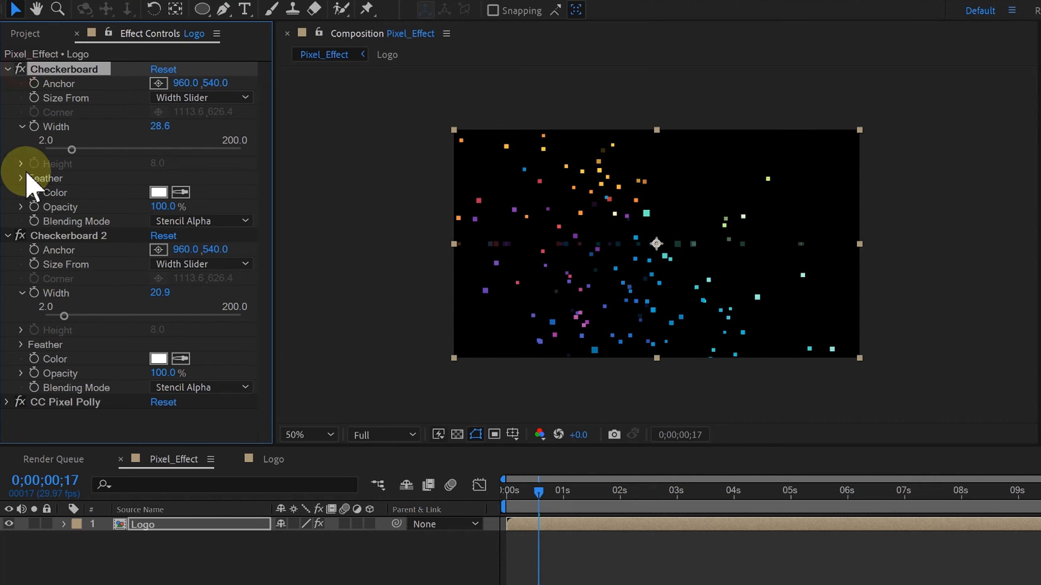
Step: Collapse the effect settings and preview the doubly thinned pixel scatter from the first frame
left_click(6, 69)
left_click(7, 84)
left_click(21, 83)
left_click(20, 69)
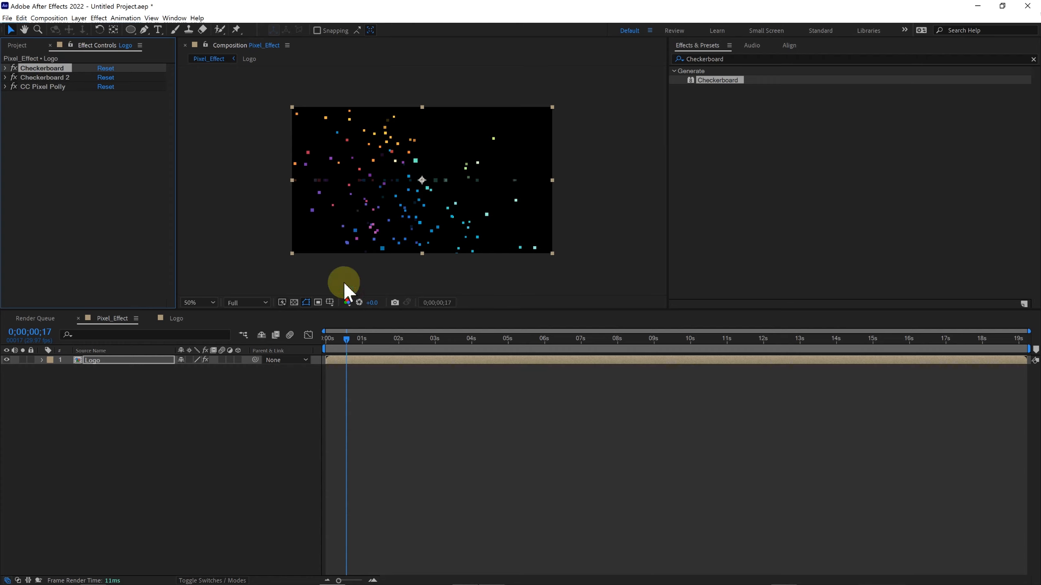
left_click_drag(348, 342, 320, 351)
key("space")
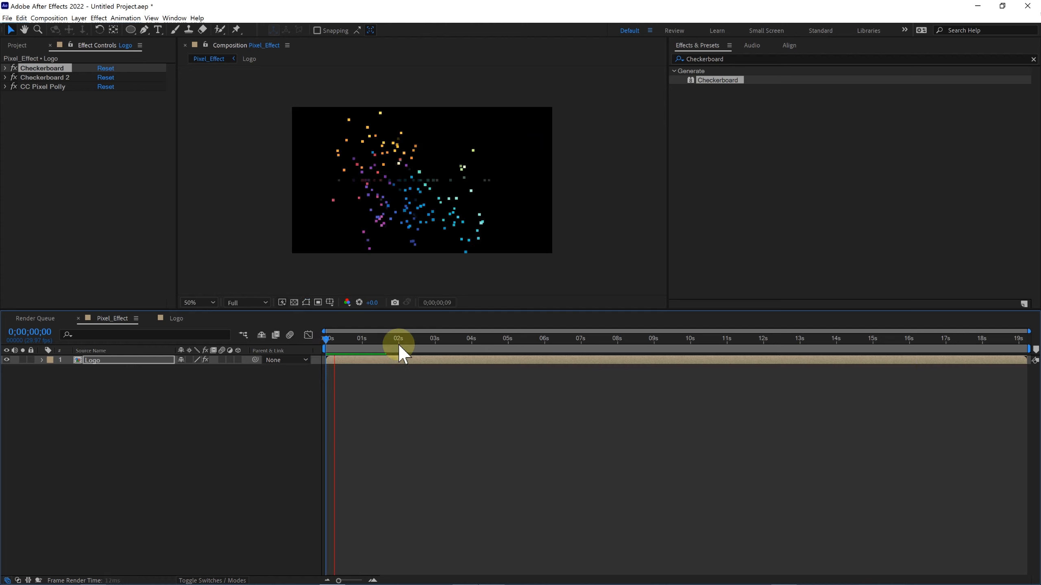
key("space")
left_click_drag(344, 344, 356, 351)
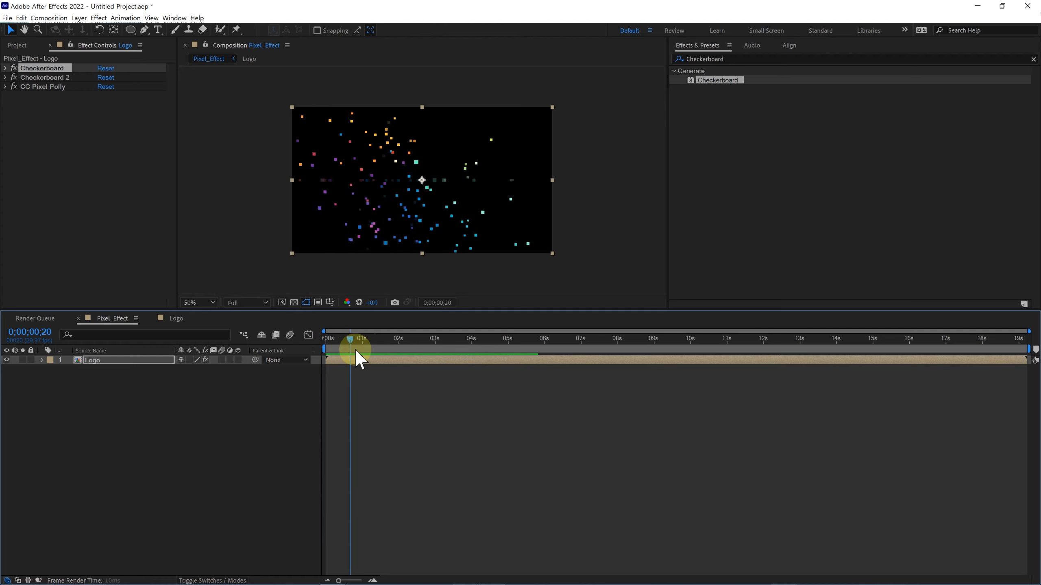
Step: Disable the first Checkerboard effect, preview the scatter from the first frame, and move the current time to 0;00;00;25
left_click(16, 77)
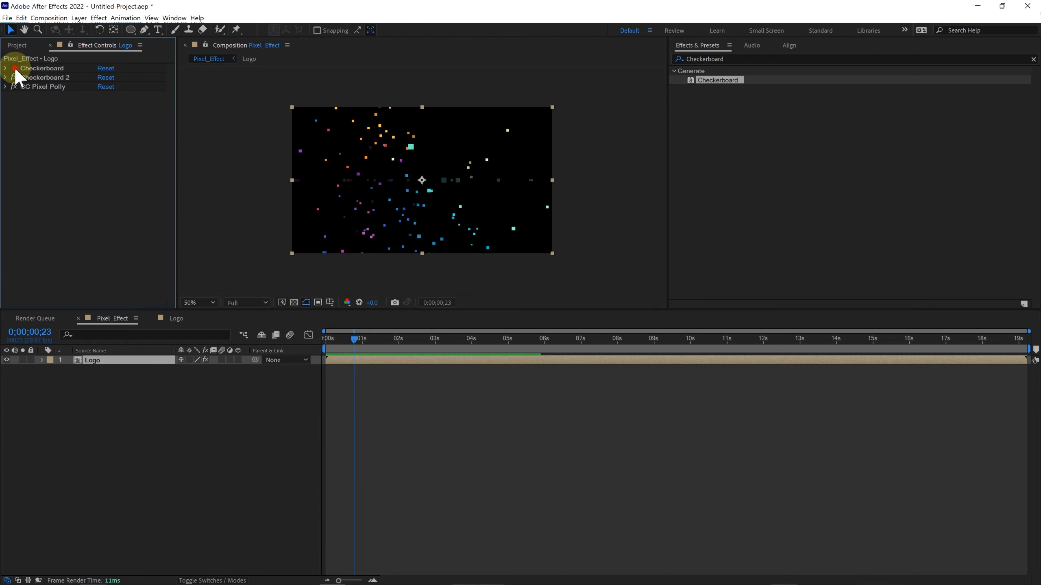
left_click_drag(362, 348, 316, 339)
key("space")
mouse_move(354, 339)
left_mouse_down()
mouse_move(326, 346)
mouse_move(358, 357)
left_mouse_up()
left_click(367, 379)
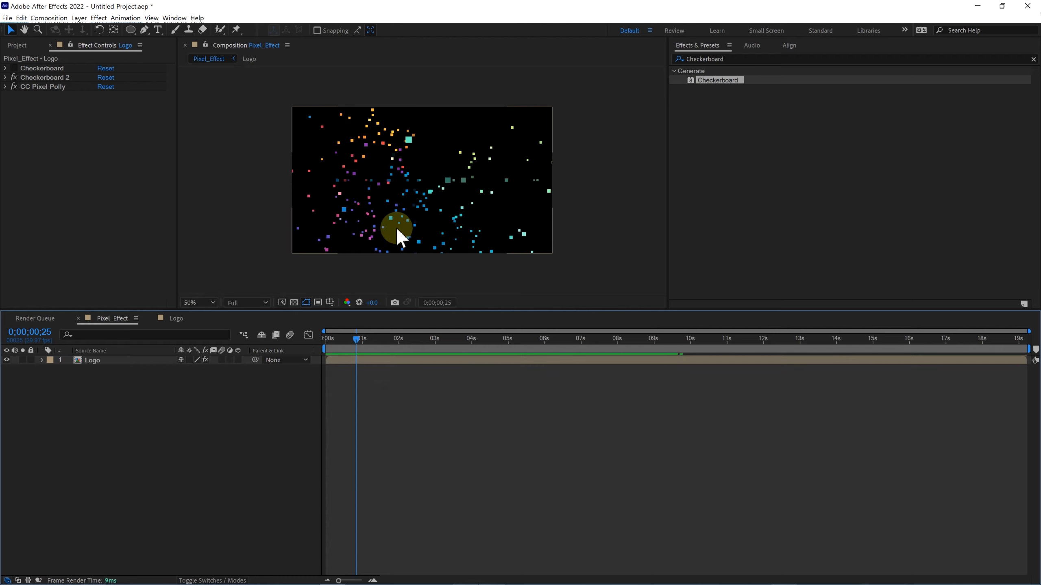
Step: Duplicate the Logo layer and rename the upper copy Logo_clean
left_click(121, 361)
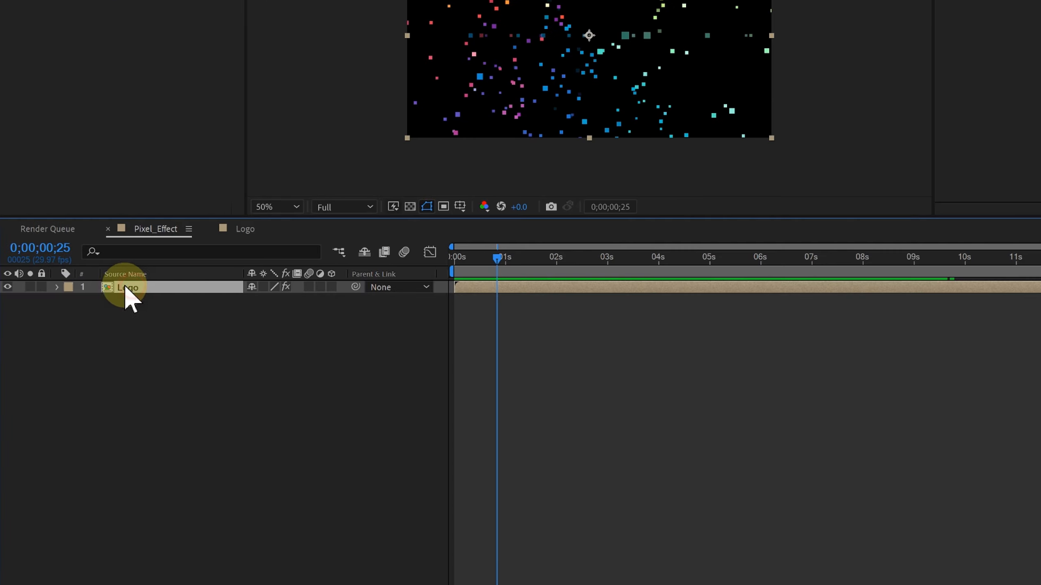
key("ctrl+d")
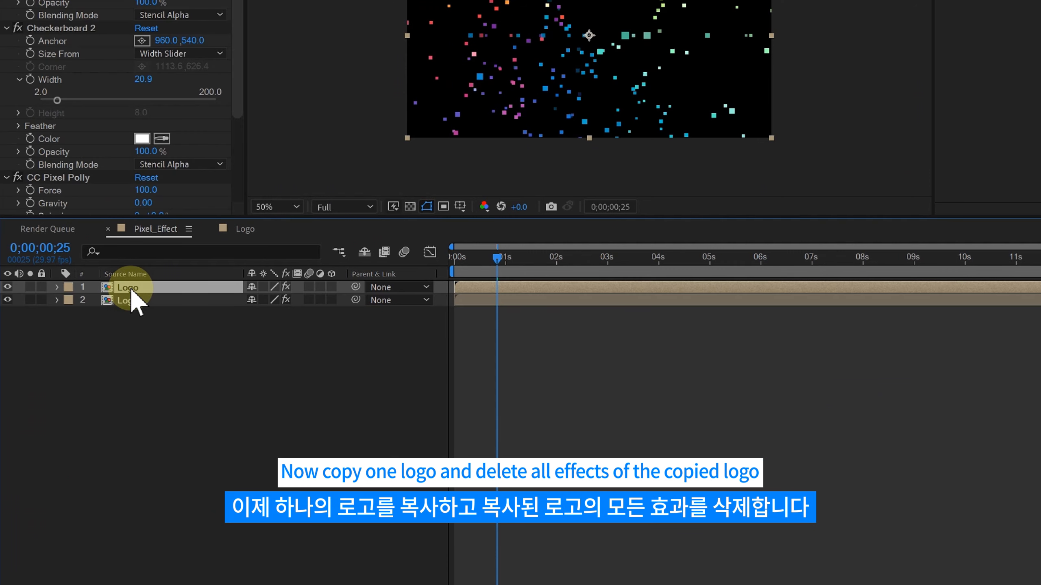
key("Return")
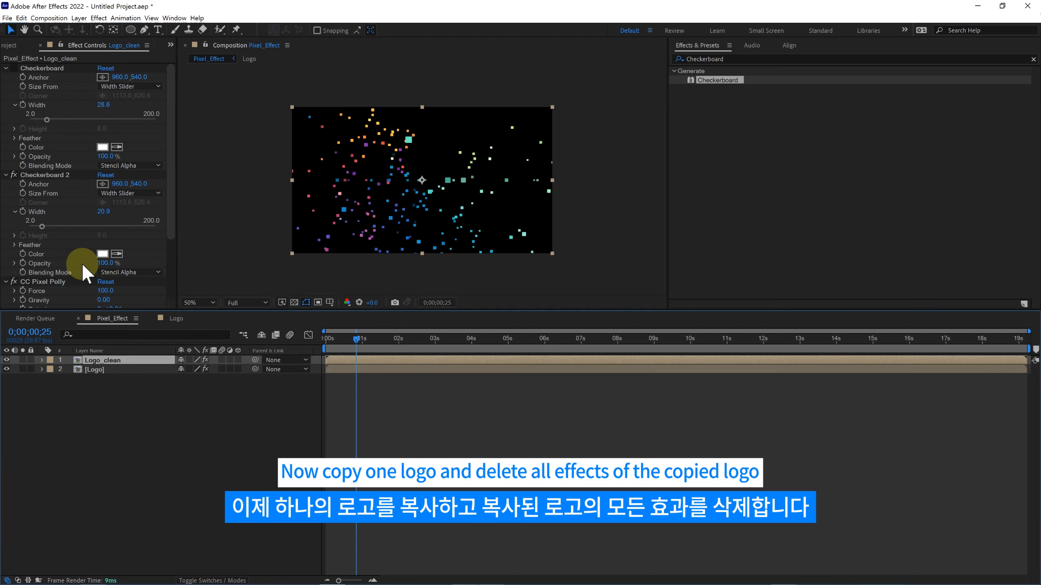
Step: Delete both Checkerboard effects and CC Pixel Polly from the Logo_clean layer
left_click(80, 261)
key("ctrl+a")
left_click(6, 174)
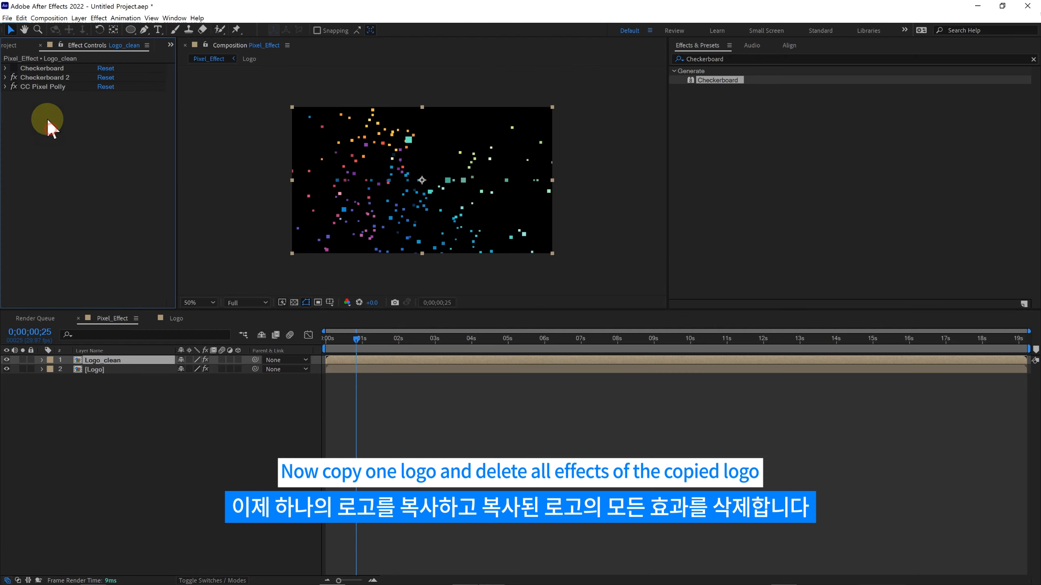
left_click(37, 87)
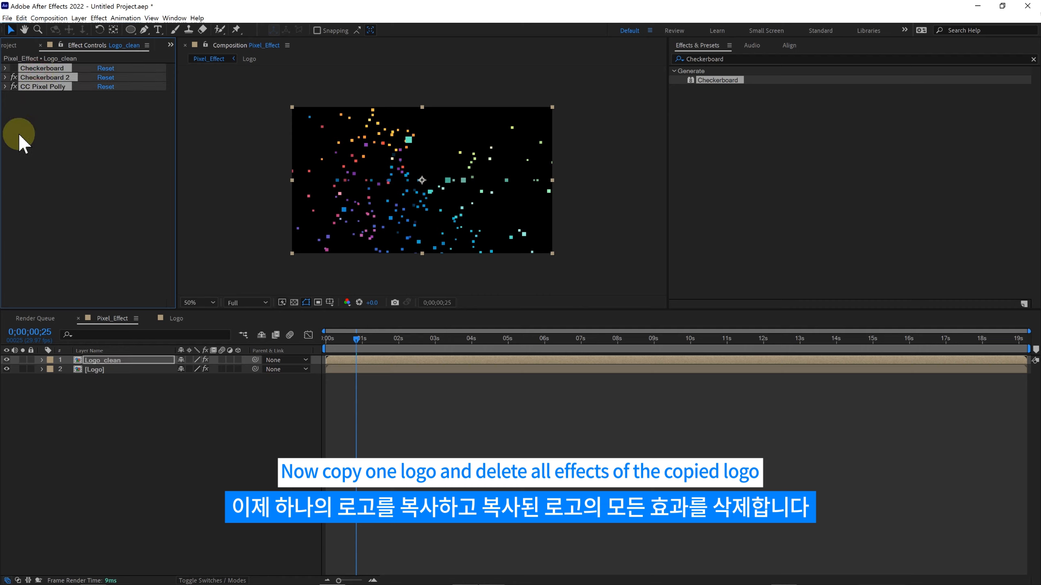
key("Delete")
Step: Preview the clean logo together with the scattering pixels from the first frame
left_click_drag(339, 339, 313, 344)
key("space")
left_click(342, 361)
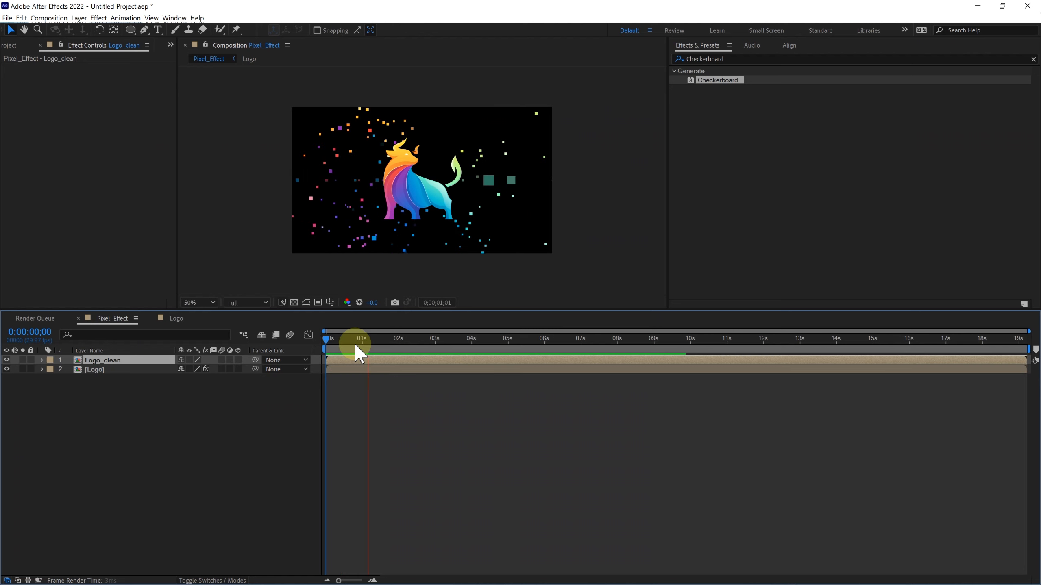
Step: Add Opacity keyframes to Logo_clean and Logo at the first frame, setting the Logo layer's value to 0%
left_click(92, 369)
left_click(86, 357, "shift")
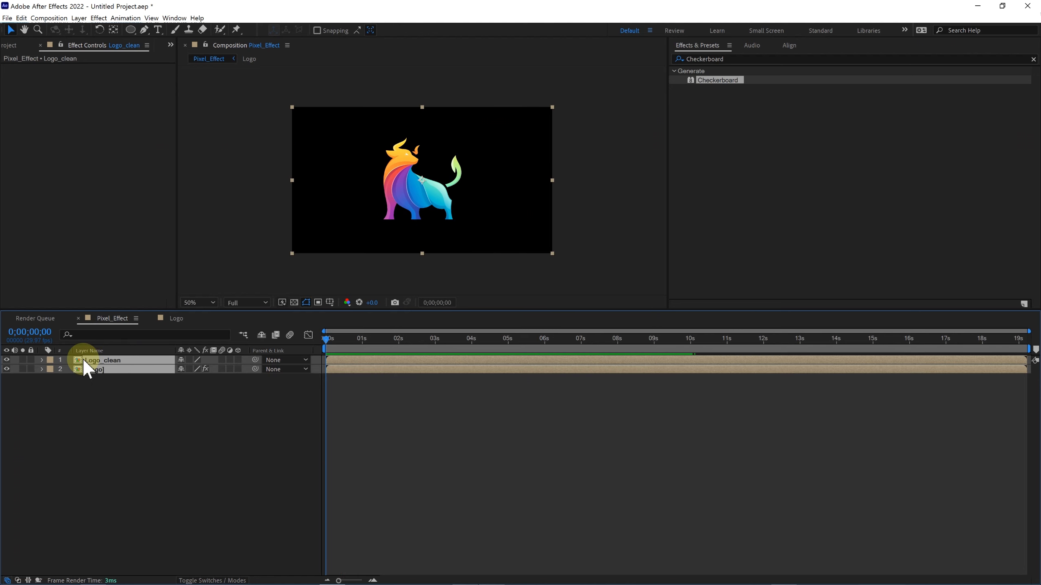
key("t")
left_click(341, 406)
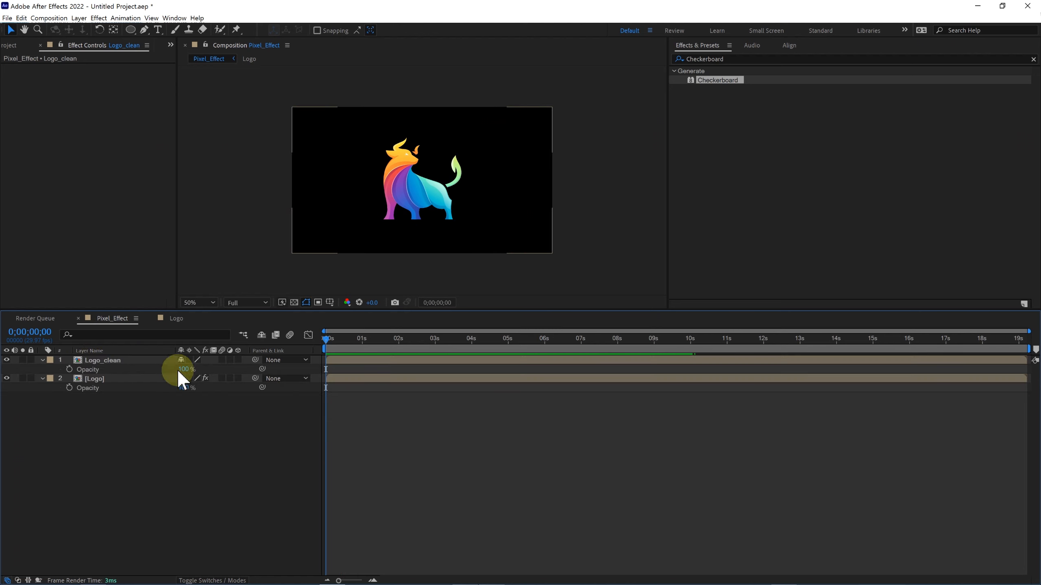
left_click(79, 387)
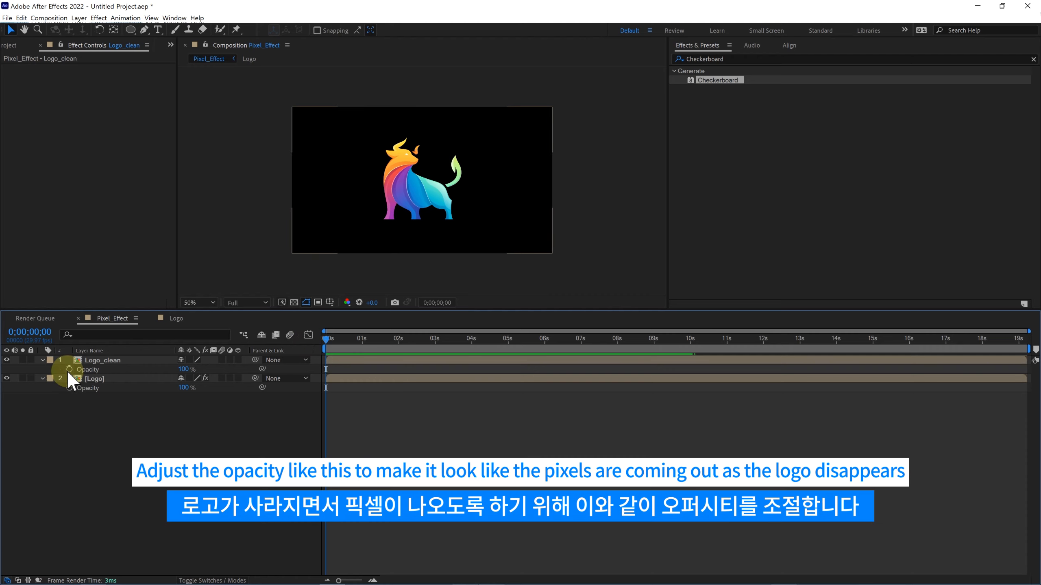
left_click(68, 369)
left_click(69, 387)
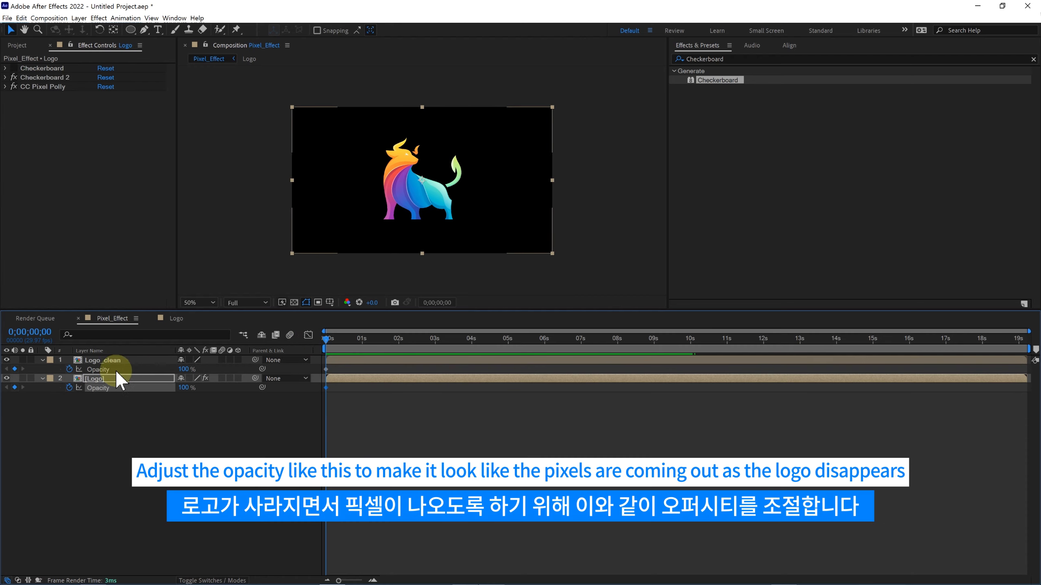
left_click_drag(183, 387, 102, 389)
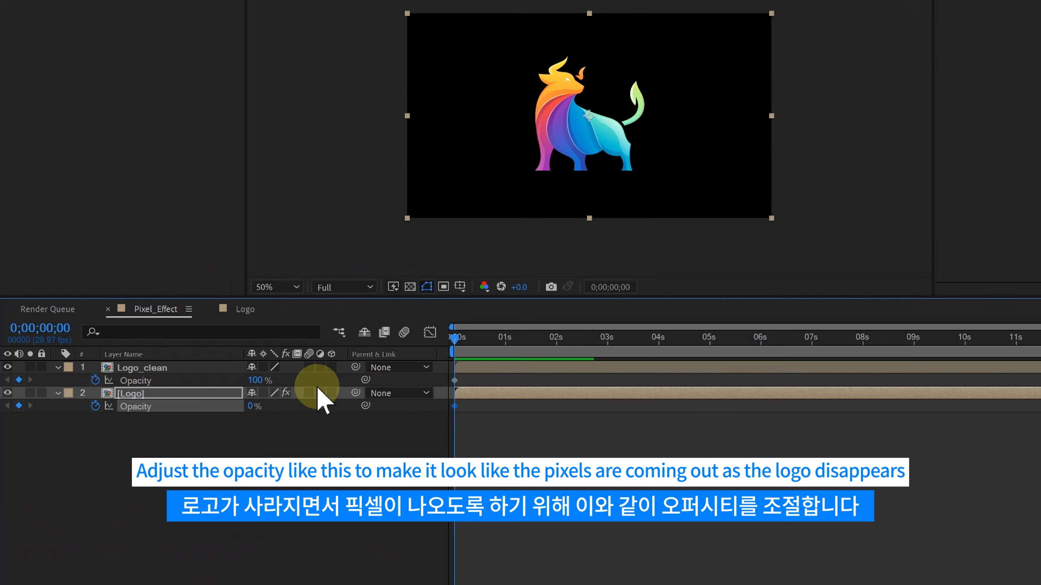
Step: At 0;00;00;08, keyframe the Logo layer's Opacity at 100% and Logo_clean's Opacity at 0%
left_click_drag(456, 343, 469, 352)
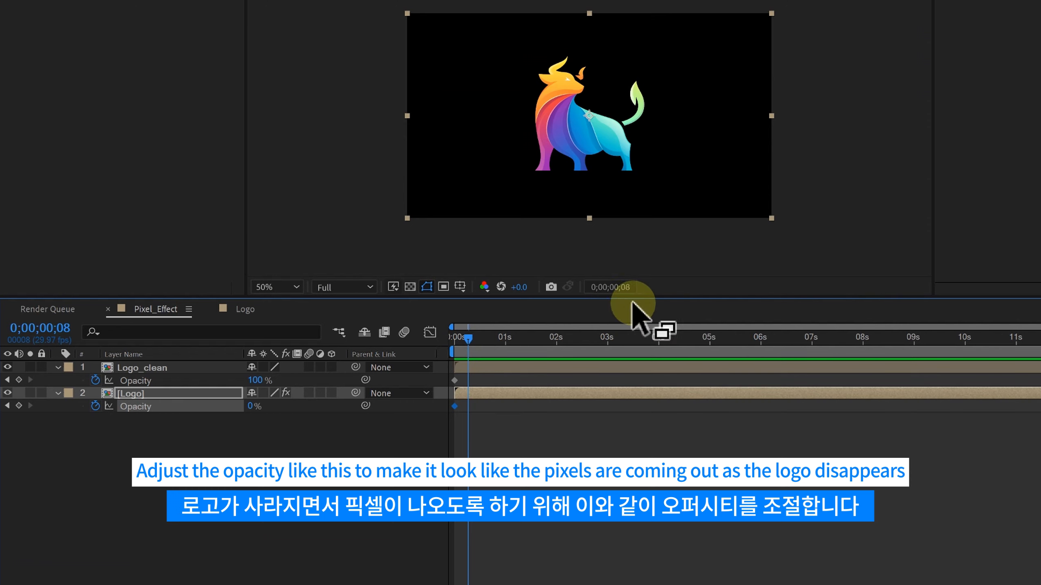
left_click(247, 420)
left_click_drag(255, 407, 365, 405)
left_click(227, 381)
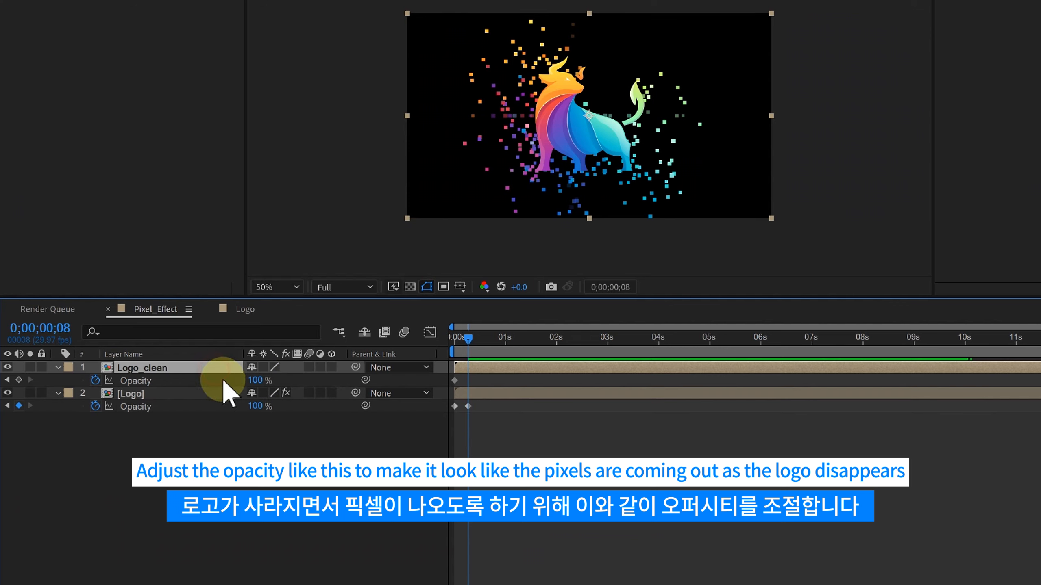
left_click_drag(254, 380, 211, 383)
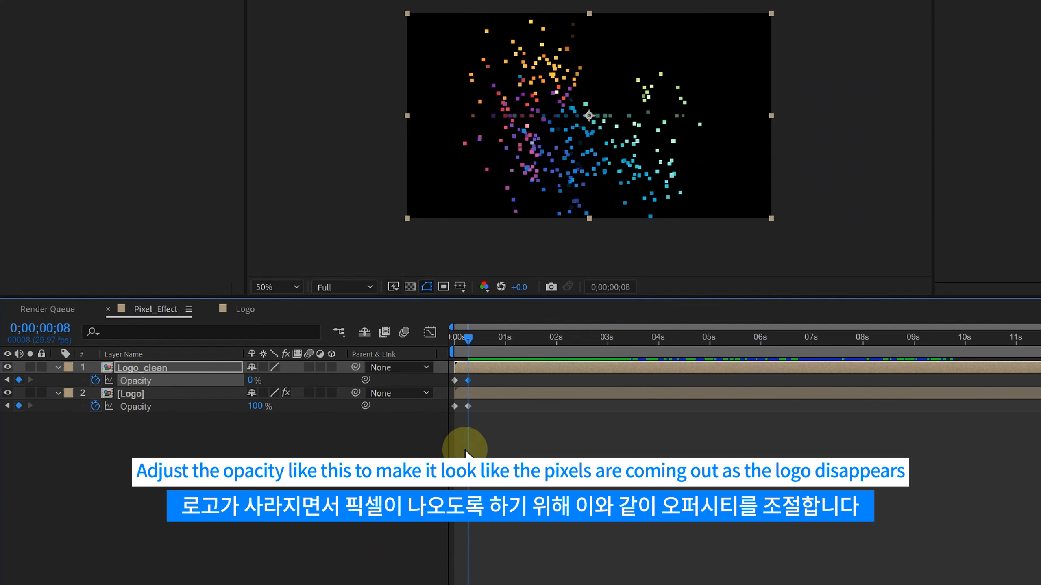
left_click(465, 441)
Step: Preview the logo-to-pixels crossfade from the first frame and move the current time to 0;00;00;17
left_click(455, 338)
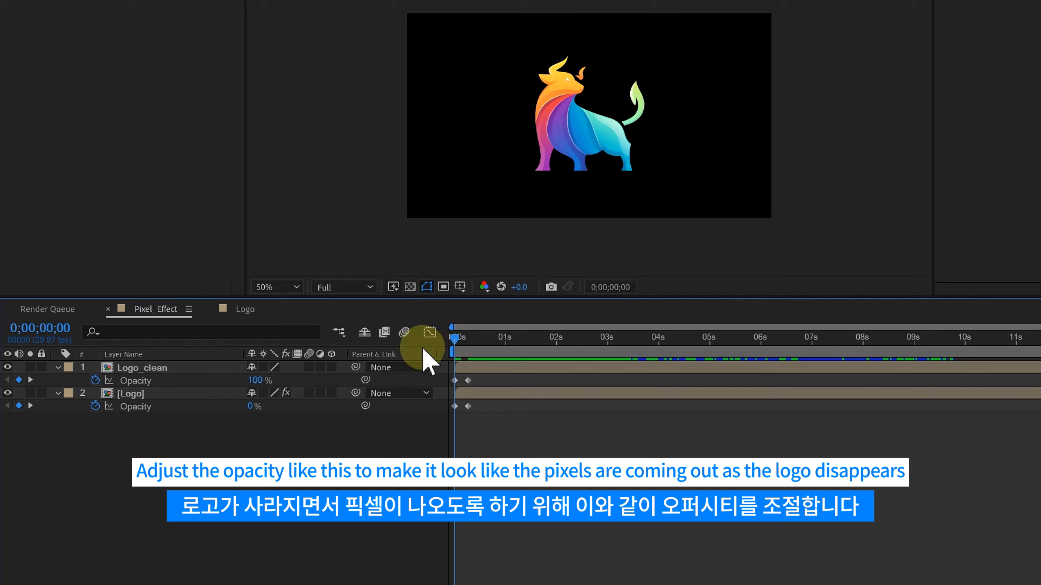
key("space")
left_click_drag(522, 338, 434, 374)
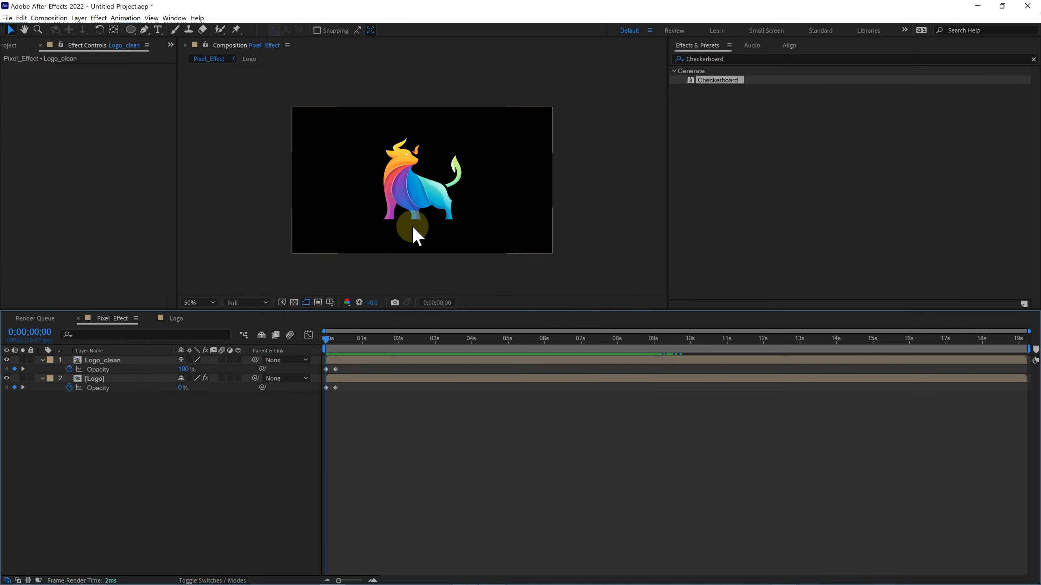
key("space")
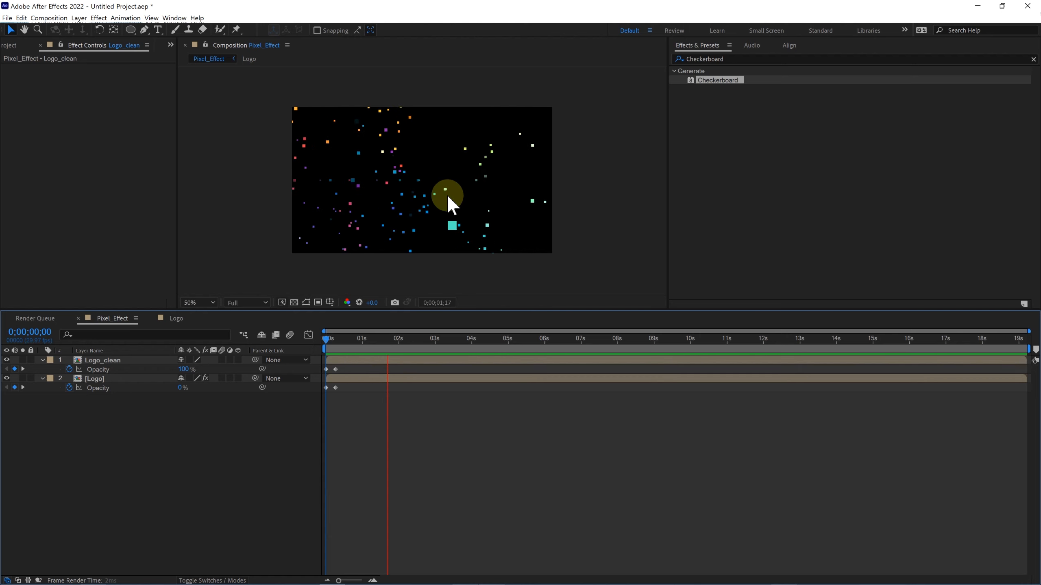
left_click_drag(361, 338, 304, 379)
key("space")
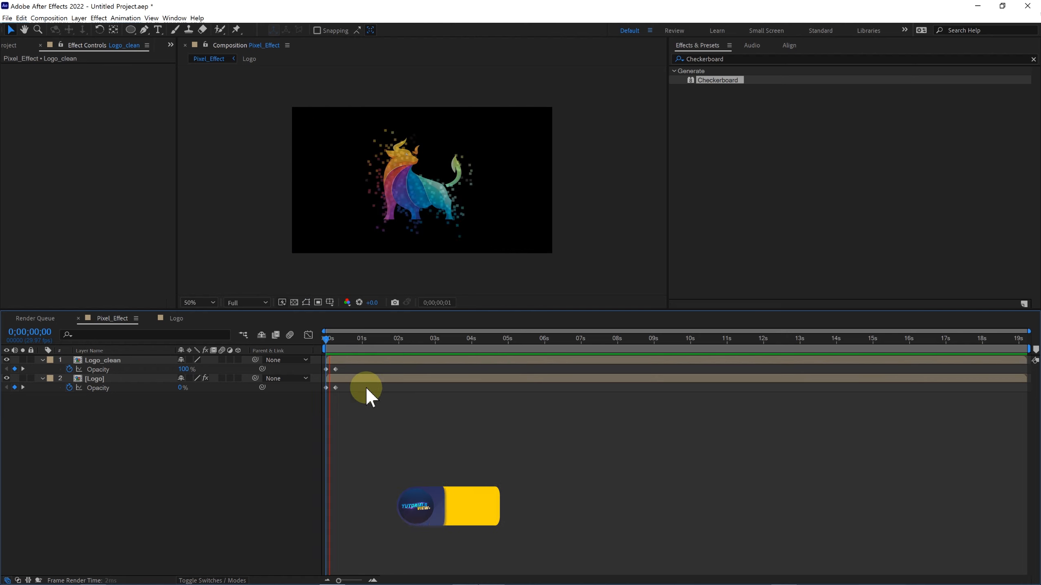
mouse_move(343, 339)
left_mouse_down()
mouse_move(334, 349)
mouse_move(353, 353)
mouse_move(334, 340)
mouse_move(344, 339)
mouse_move(327, 343)
mouse_move(354, 339)
left_mouse_up()
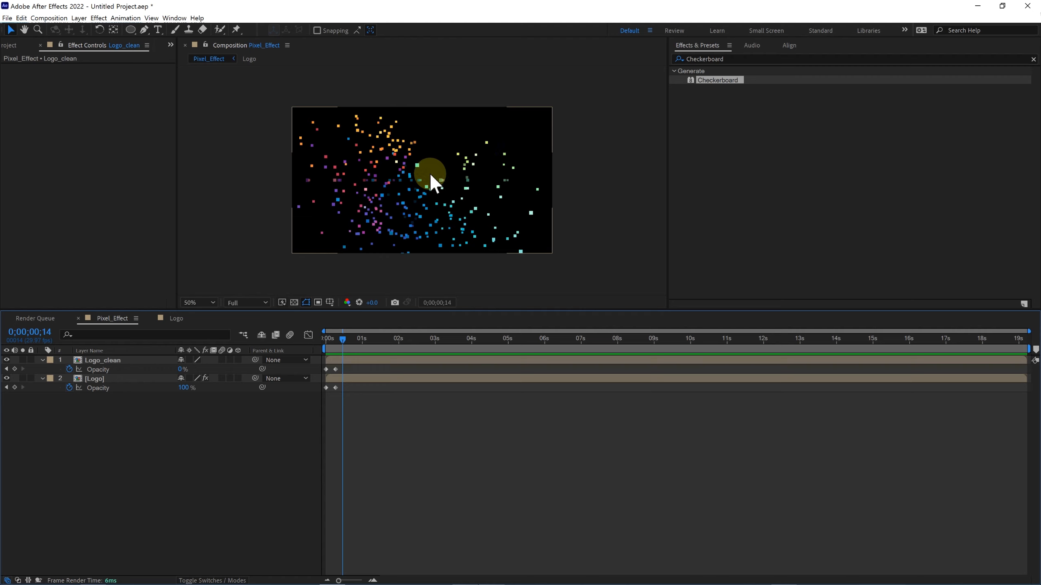
mouse_move(342, 339)
left_mouse_down()
mouse_move(325, 344)
mouse_move(346, 352)
left_mouse_up()
Step: Create a red composition-size solid named Matt and place it beneath both logo layers
right_click(378, 392)
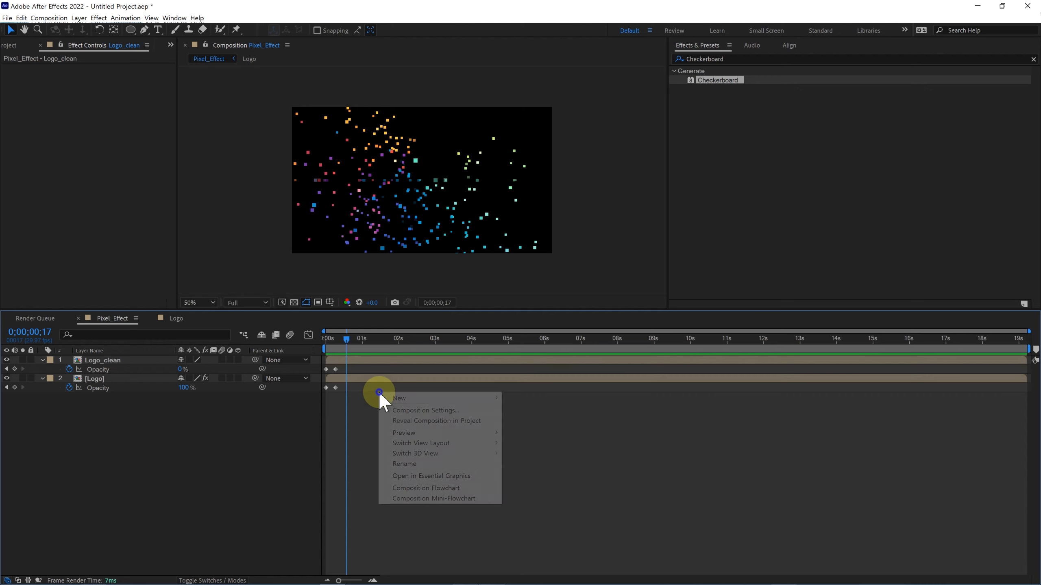
mouse_move(394, 398)
left_click(537, 422)
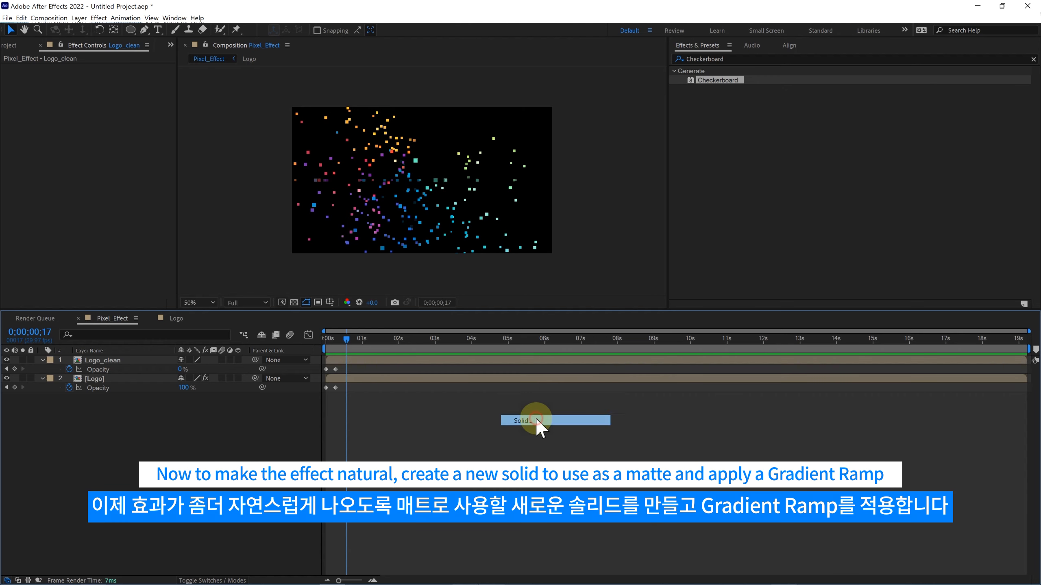
type("Matt")
left_click(601, 266)
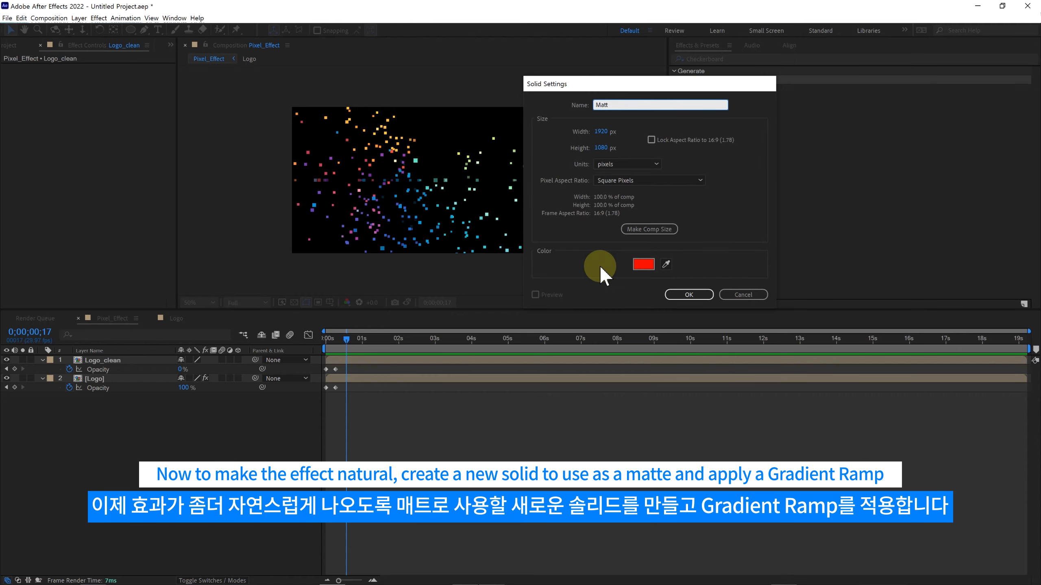
key("Return")
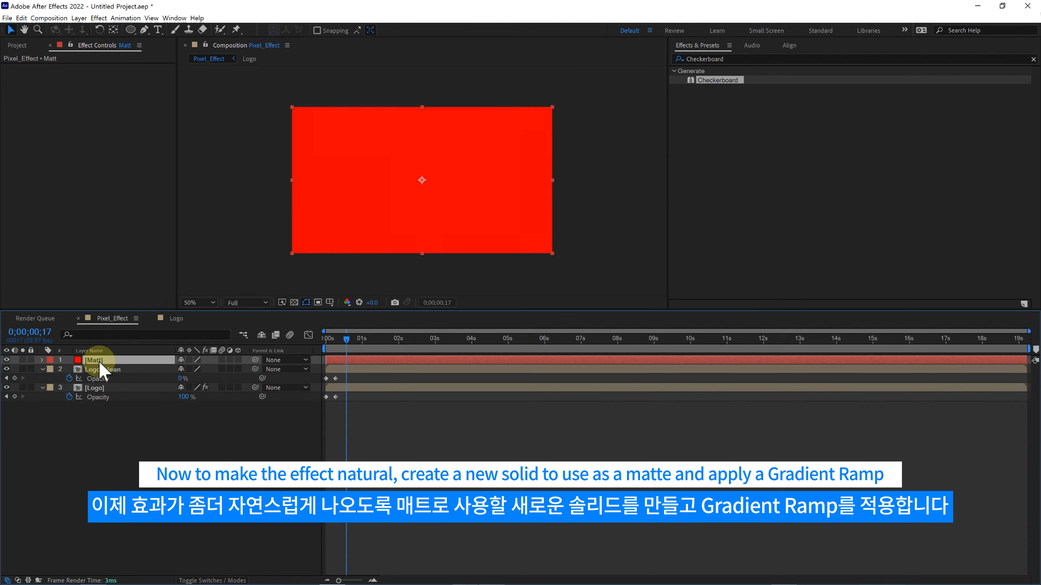
left_click_drag(109, 404, 103, 397)
Step: Find the Gradient Ramp effect, apply it to the Matt solid, and solo that layer
left_click(672, 57)
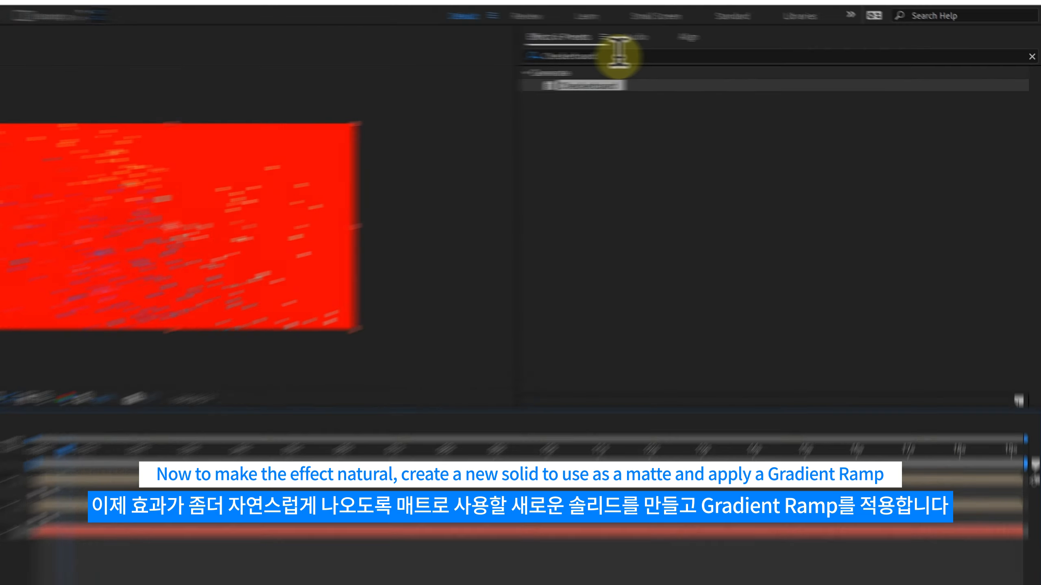
type("Gradient Ramp")
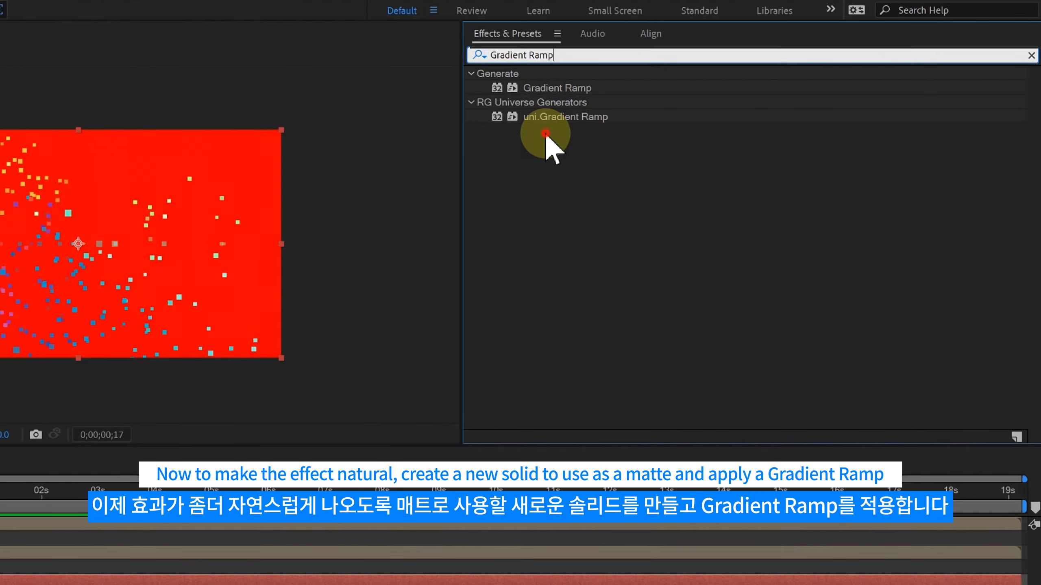
left_click(545, 89)
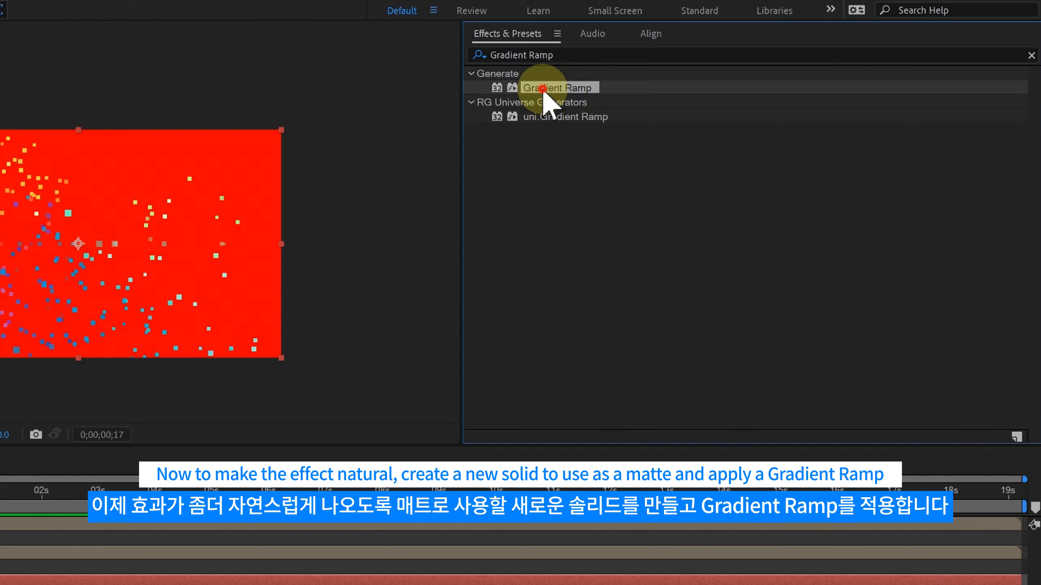
left_click_drag(557, 86, 135, 393)
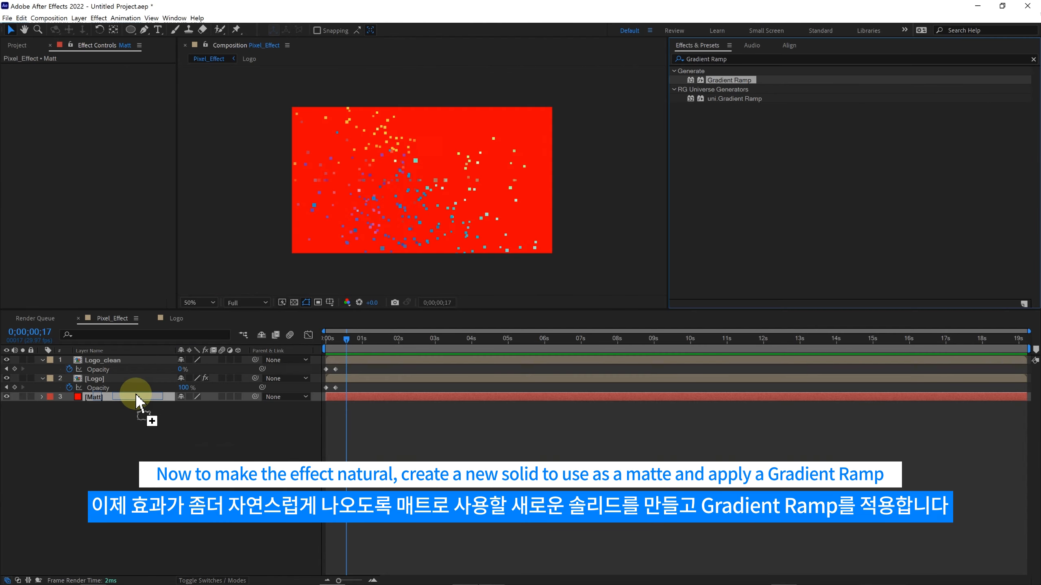
left_click(23, 397)
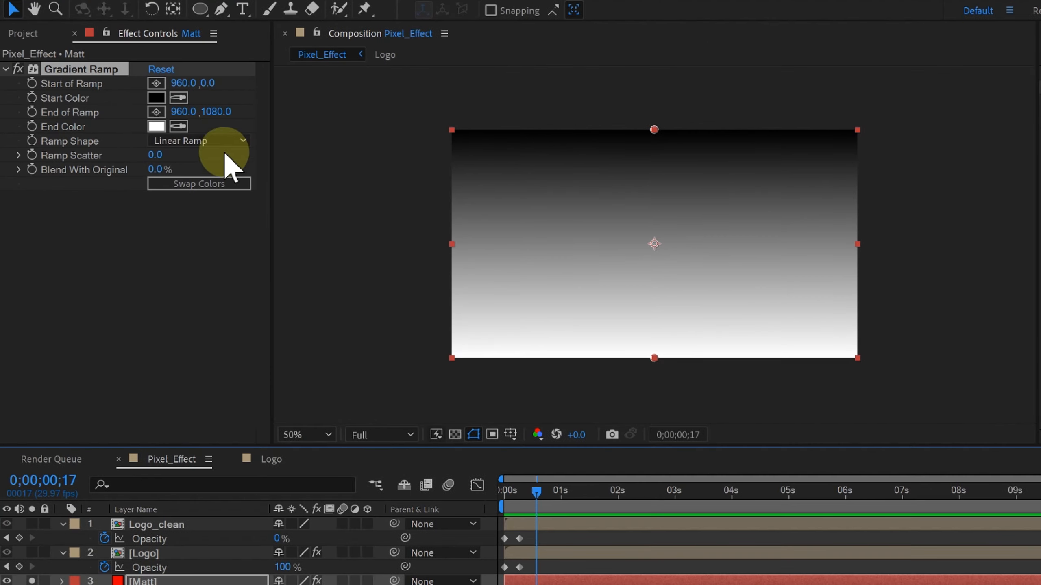
Step: Make the Matt gradient a Radial Ramp starting at the composition centre (960, 540) and ending at about 960, 986
left_click(224, 148)
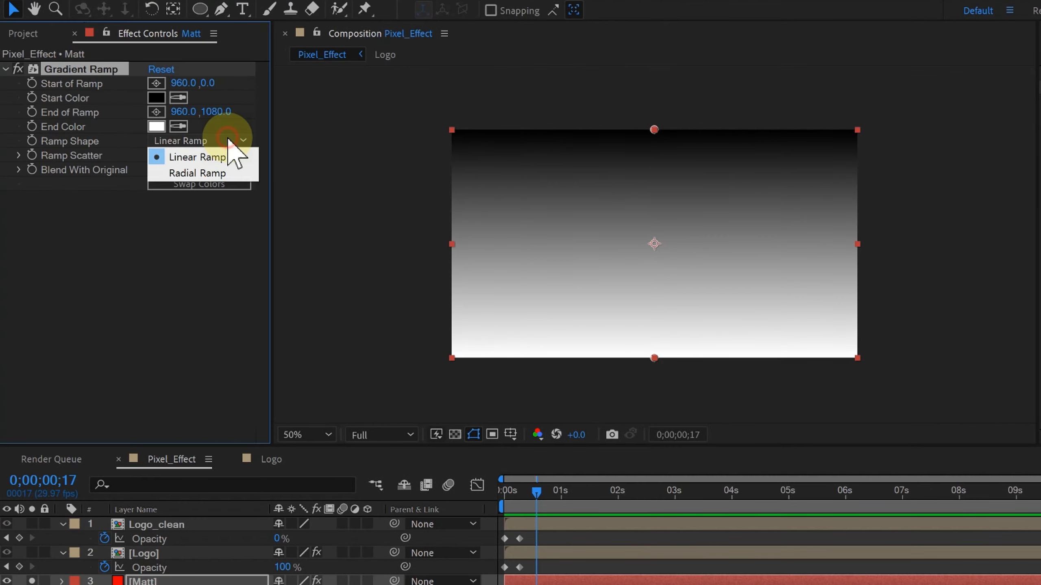
left_click(197, 172)
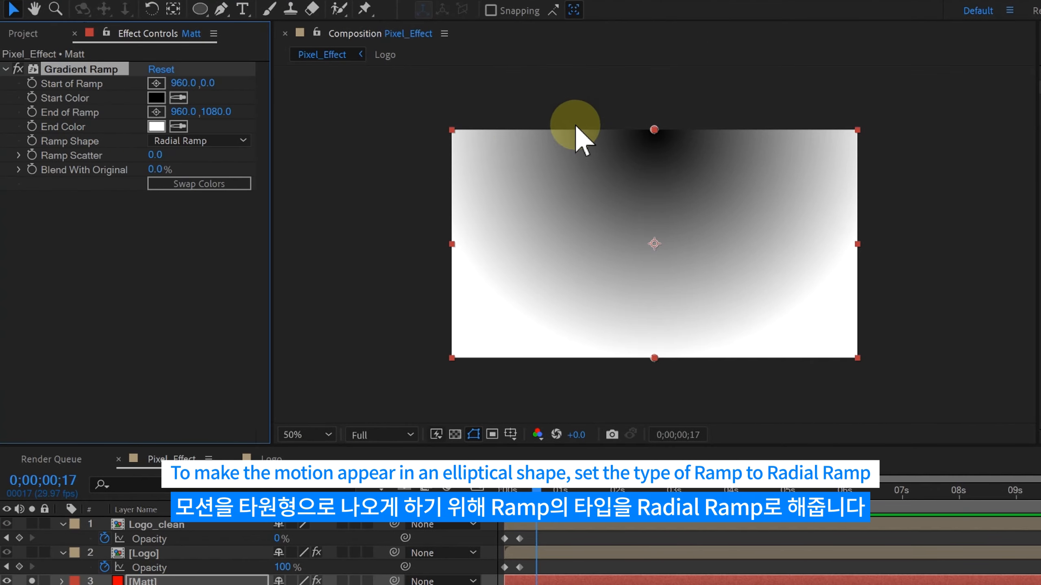
left_click_drag(655, 130, 657, 246)
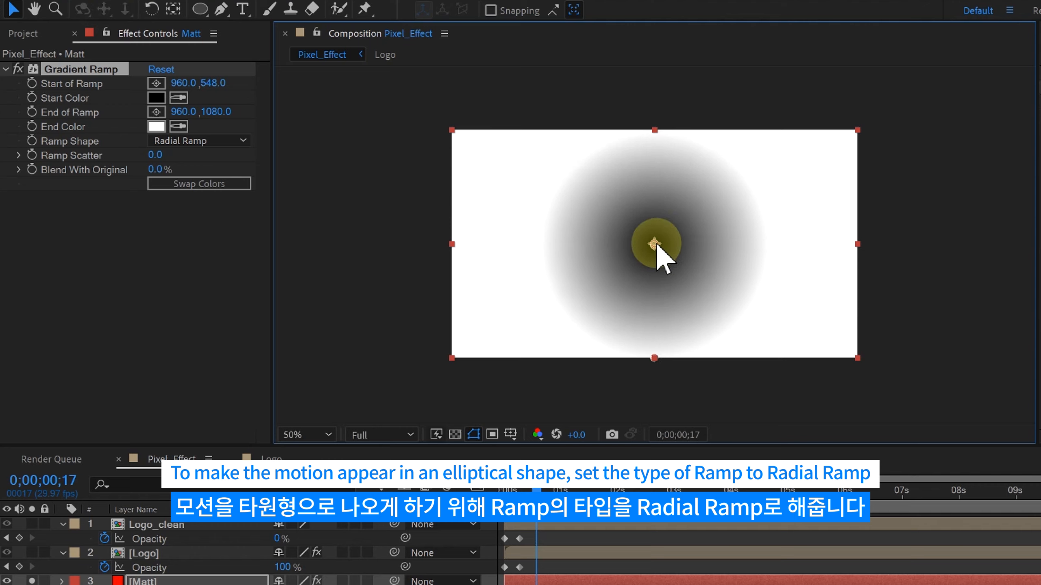
left_click(648, 359)
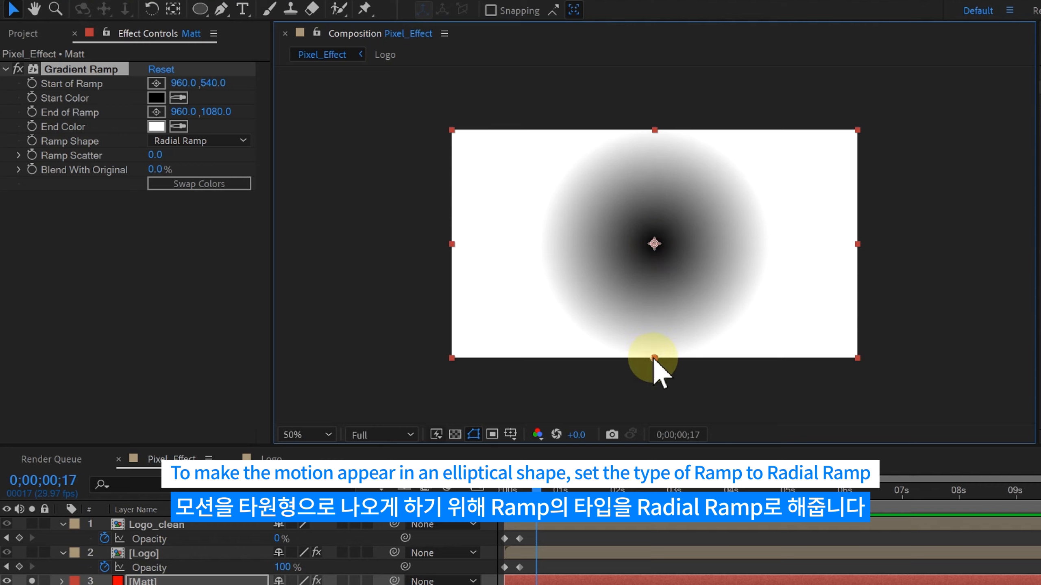
mouse_move(654, 357)
left_mouse_down()
mouse_move(657, 324)
mouse_move(655, 338)
left_mouse_up()
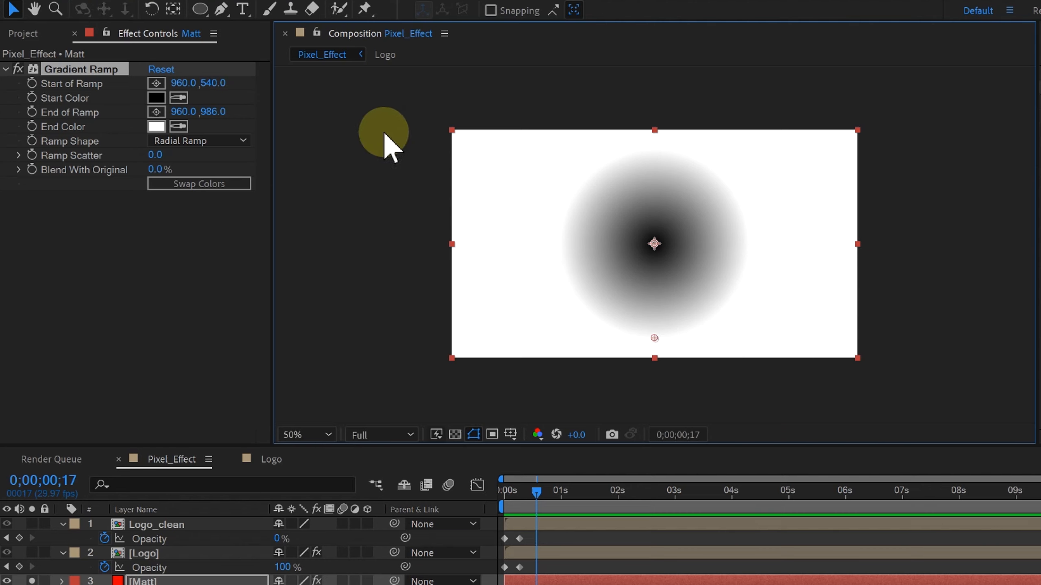
Step: Set the Gradient Ramp's End Color to the near-black gray 232323
left_click(157, 127)
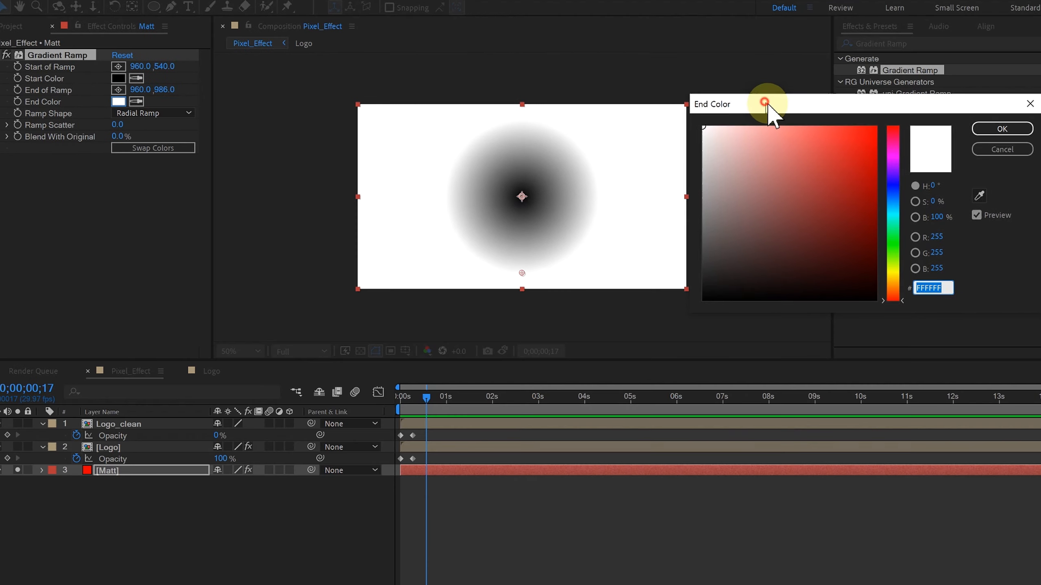
left_click_drag(766, 102, 771, 104)
left_click_drag(769, 226, 656, 277)
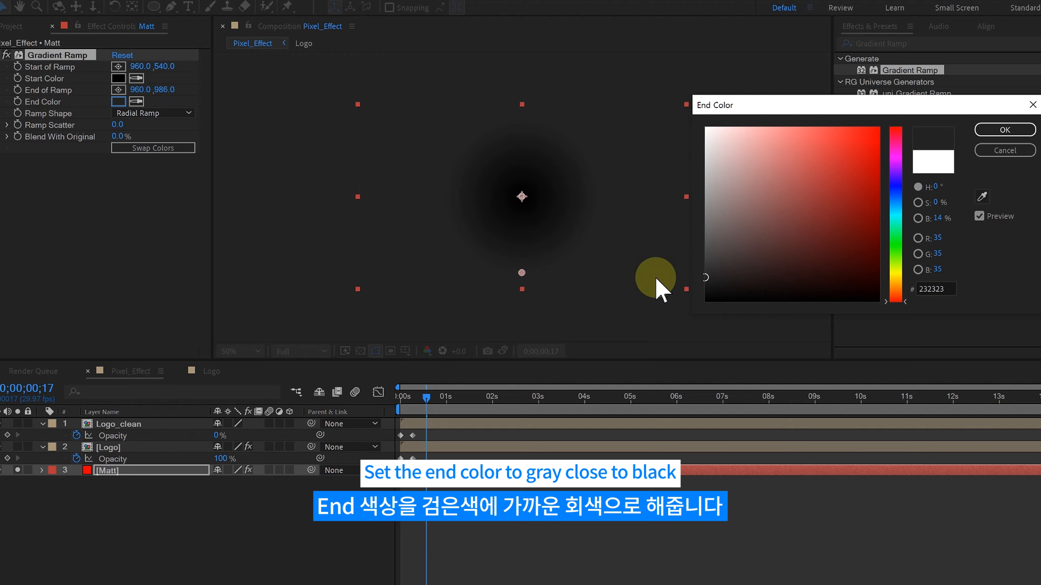
left_click(1005, 130)
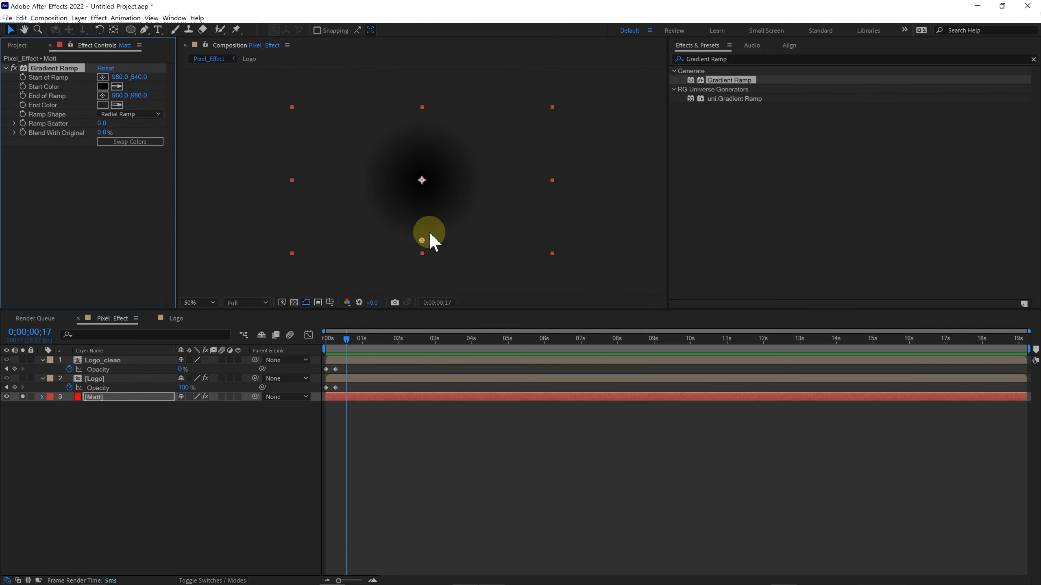
Step: Adjust the radial gradient's End of Ramp to about 960, 980 and move the current time to 0;00;00;22
left_click_drag(424, 240, 425, 238)
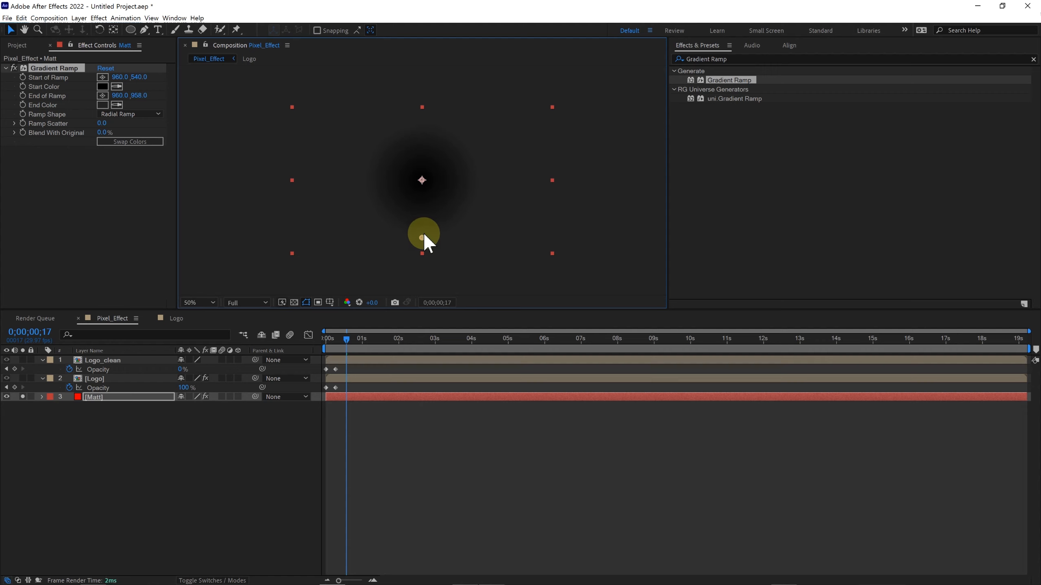
left_click_drag(423, 236, 423, 236)
left_click(413, 426)
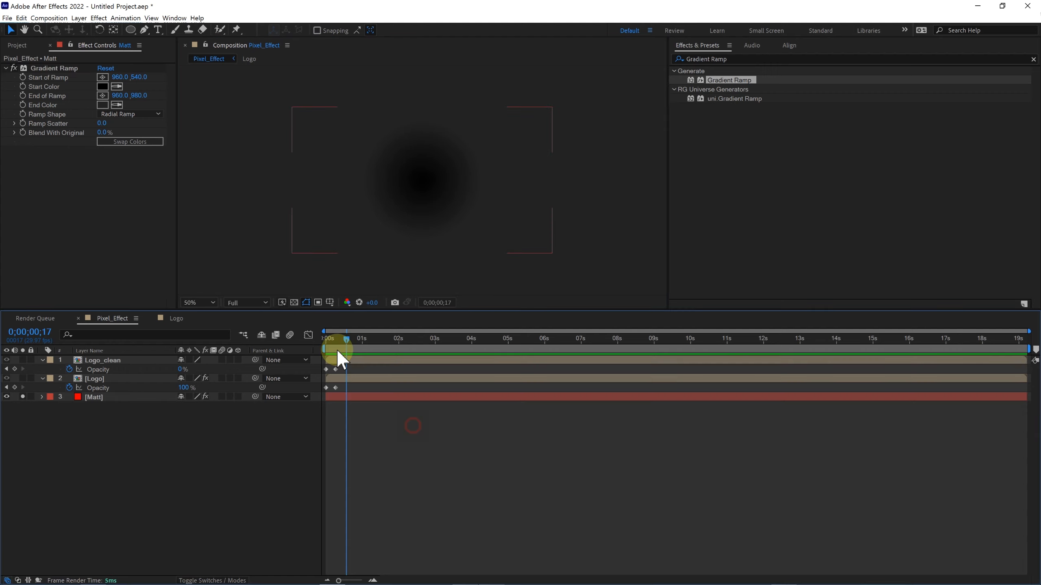
mouse_move(338, 341)
left_mouse_down()
mouse_move(327, 343)
mouse_move(352, 341)
left_mouse_up()
left_click(353, 209)
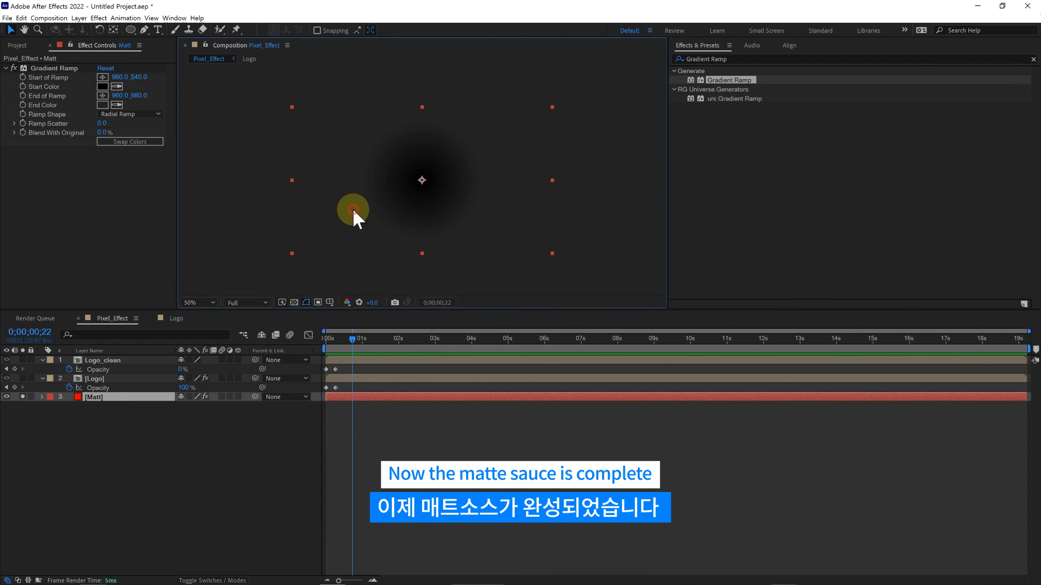
Step: Show the title/action safe guides and shrink the radial gradient by moving End of Ramp to about 960, 940
key("apostrophe")
left_click(280, 228)
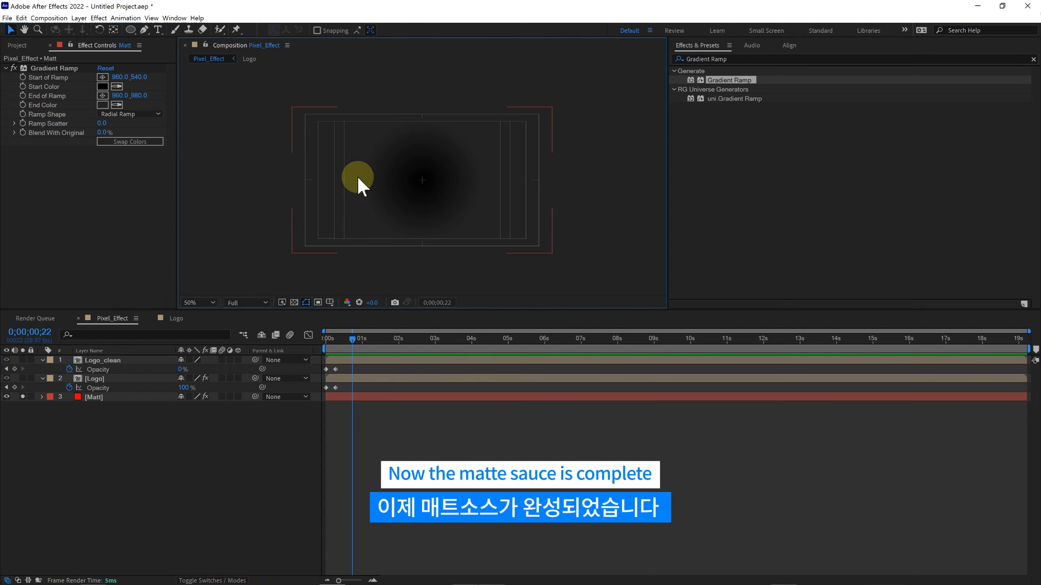
left_click(41, 74)
left_click(348, 204)
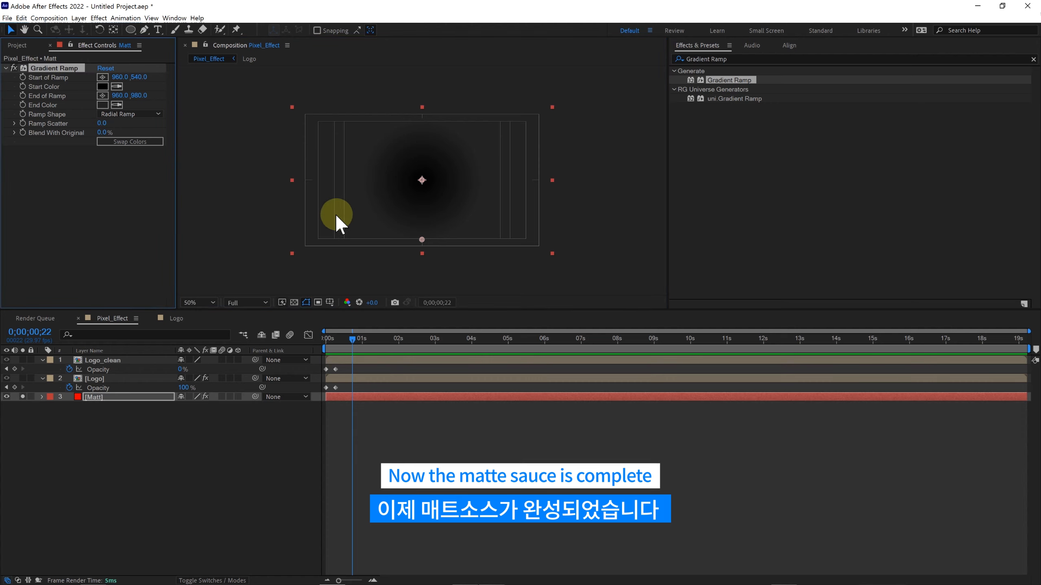
left_click(270, 192)
left_click(22, 78)
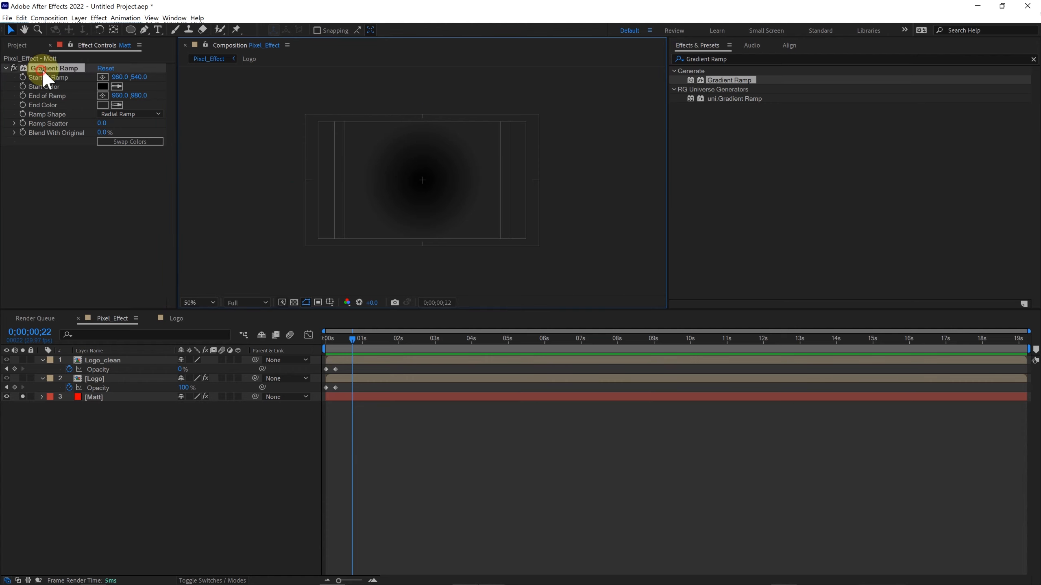
left_click(40, 71)
left_click_drag(422, 239, 422, 230)
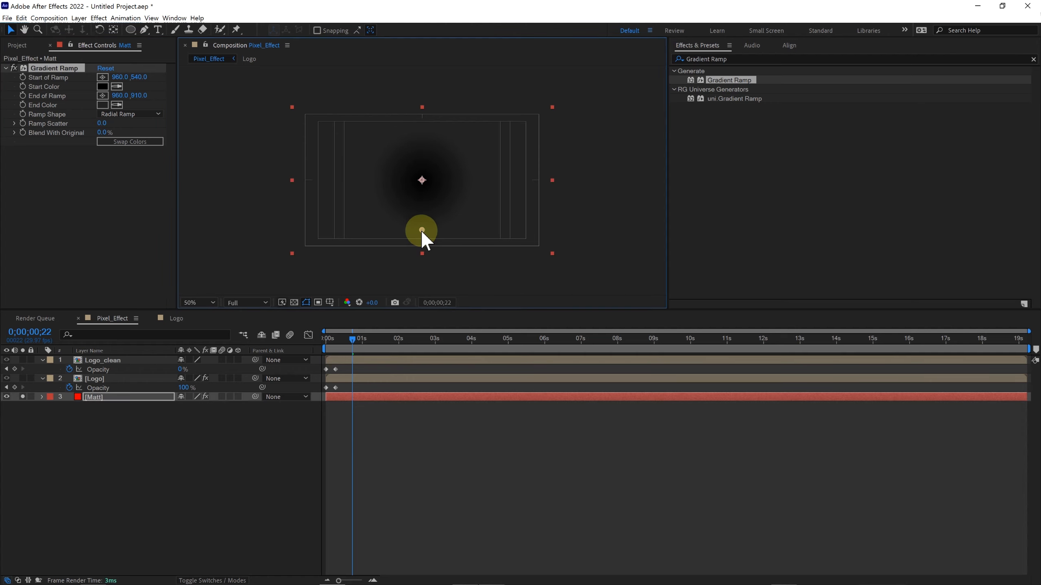
left_click(433, 364)
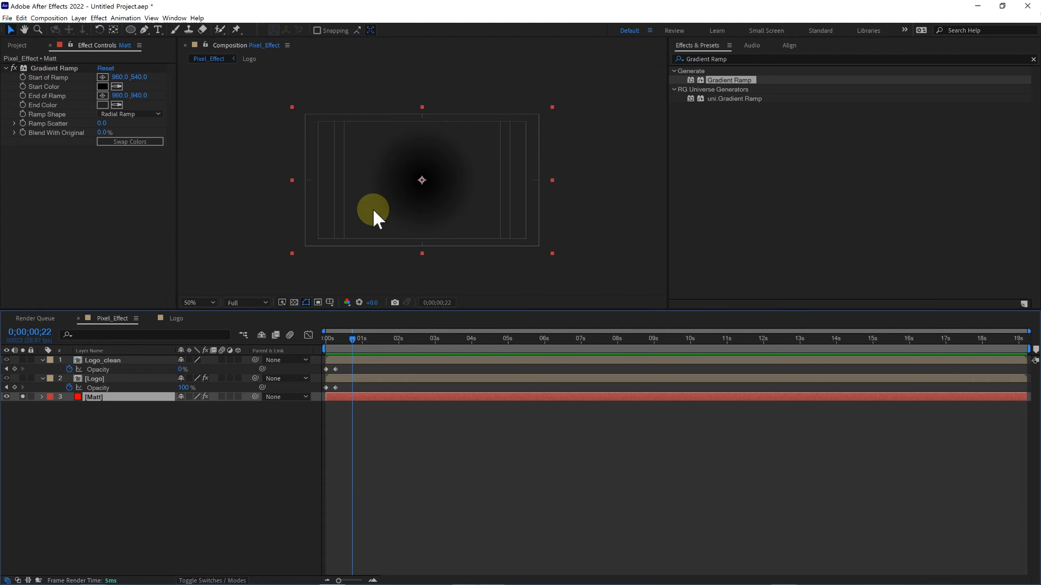
Step: Turn off solo on the Matt layer and hide the layer
left_click(289, 204)
left_click(22, 397)
left_click(8, 397)
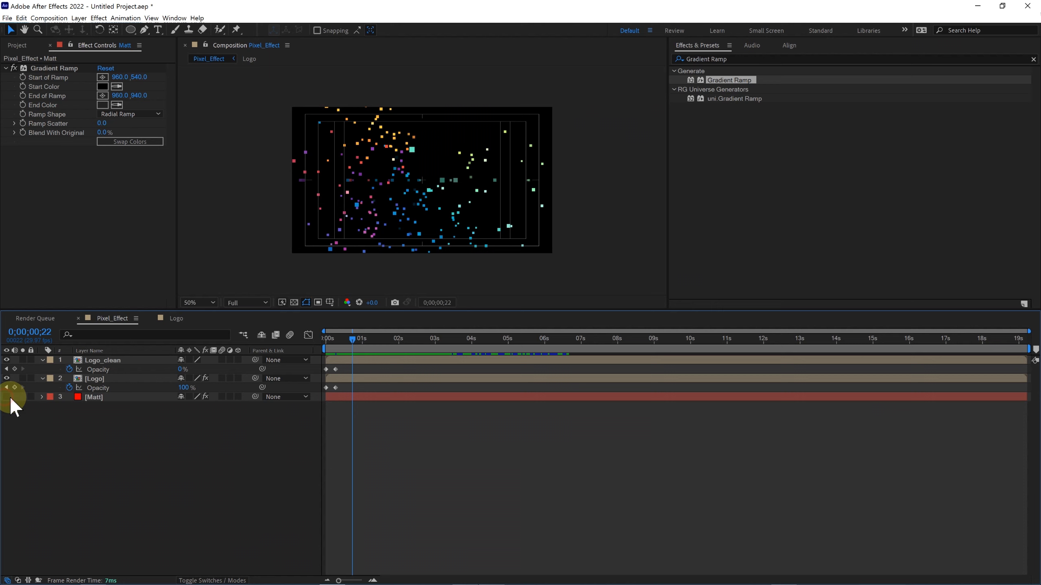
Step: Create a new adjustment layer above all layers in the Pixel_Effect composition
right_click(353, 407)
mouse_move(410, 414)
left_click(514, 488)
left_click(355, 360)
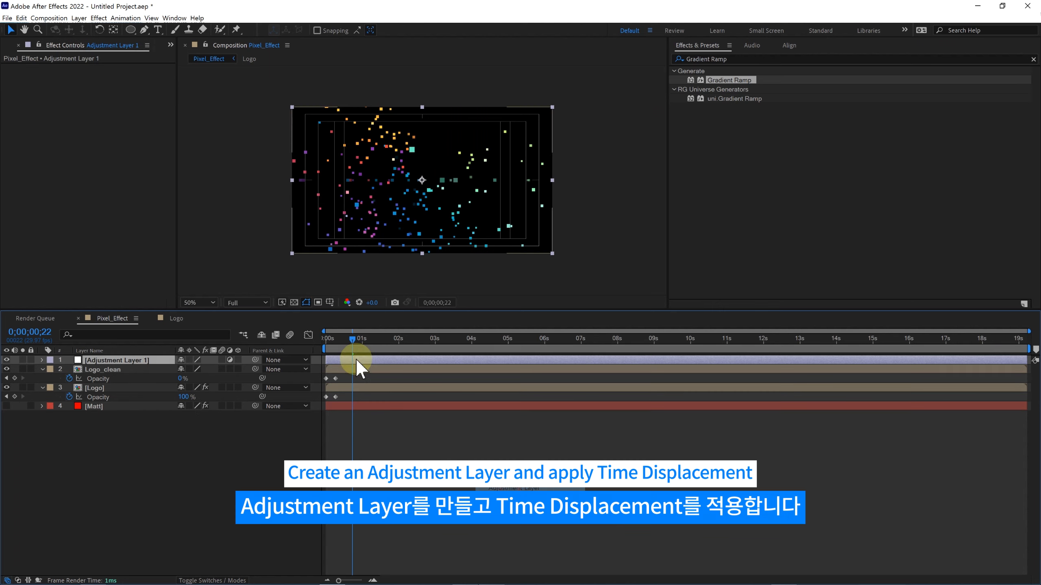
Step: Search the effects for "time d" and apply Time Displacement to the adjustment layer
left_click(726, 59)
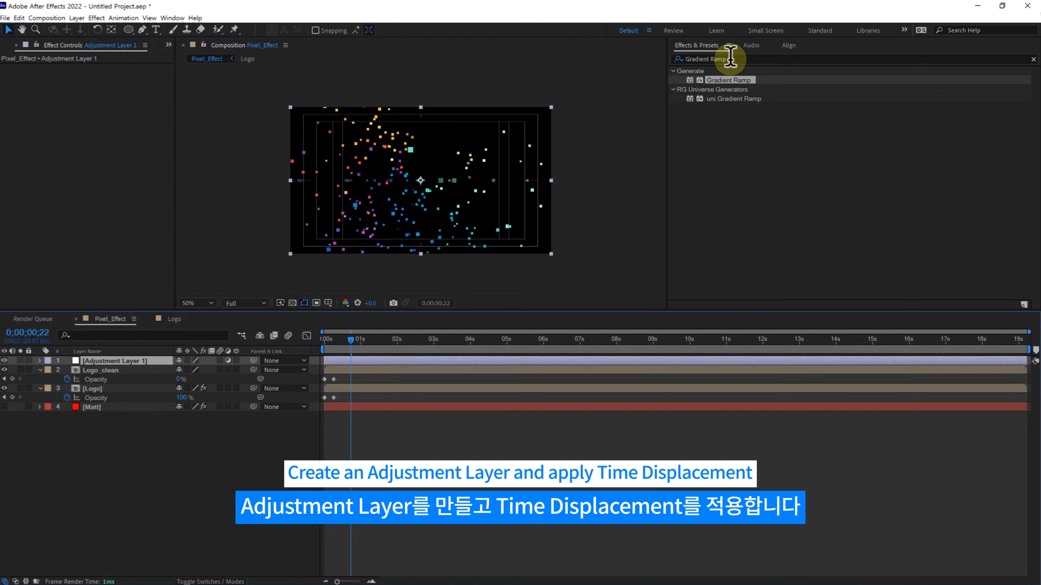
type("time d")
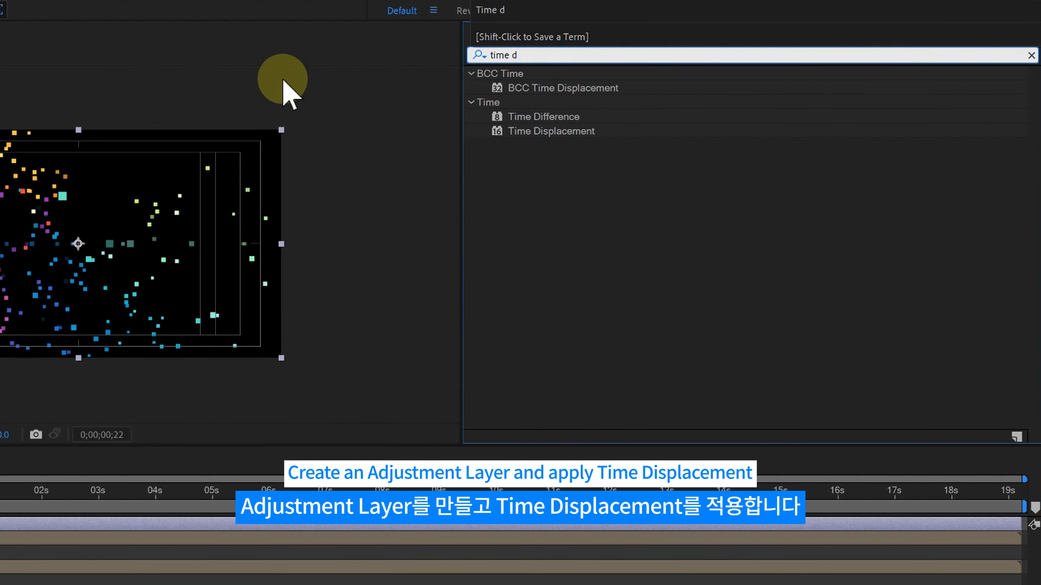
left_click(570, 193)
left_click(537, 130)
left_click_drag(539, 134, 135, 360)
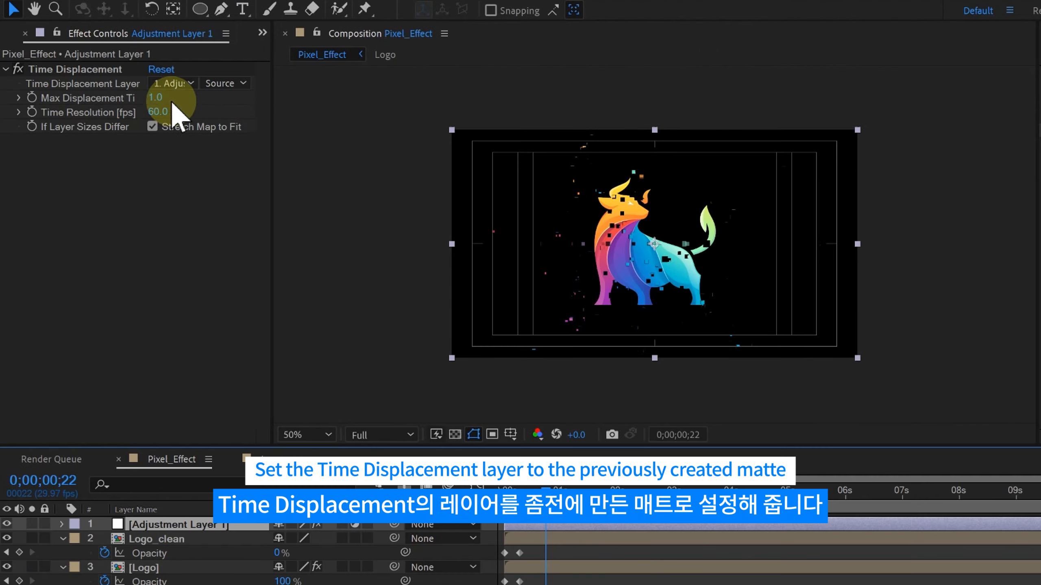
Step: Set the Time Displacement Layer to Matt, using its Effects & Masks as the source
left_click(113, 78)
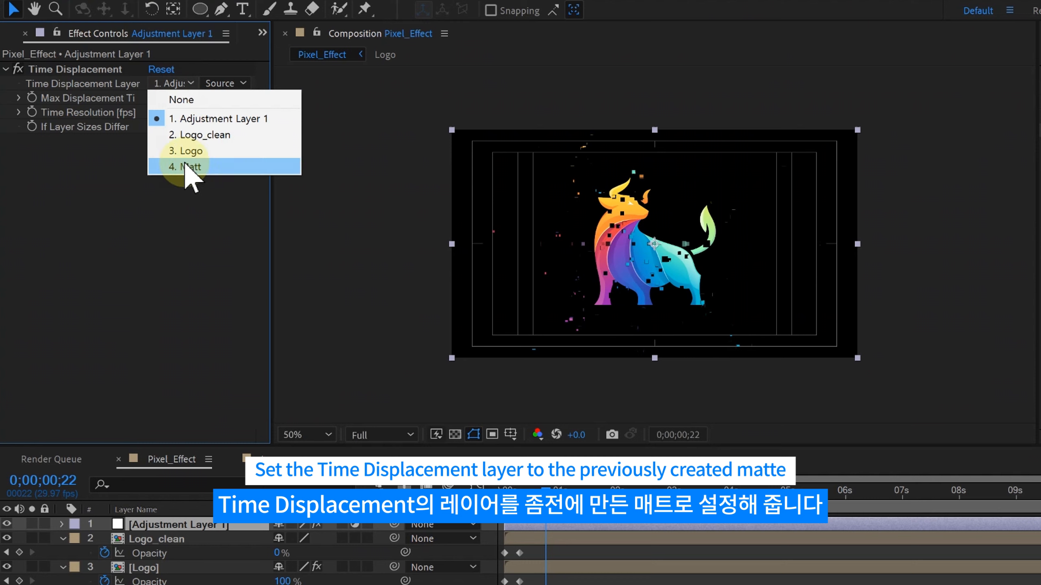
left_click(196, 166)
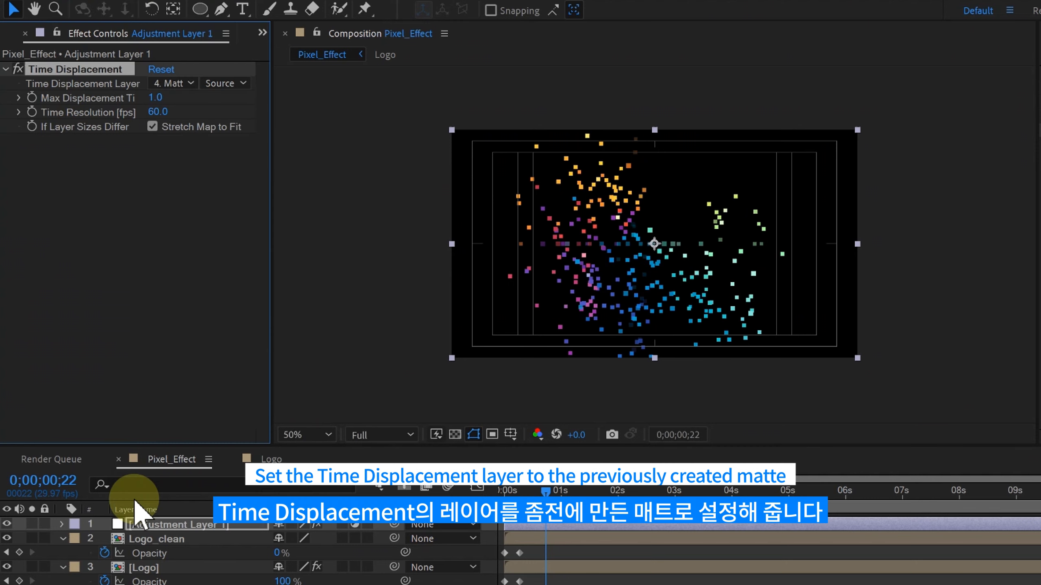
left_click(224, 83)
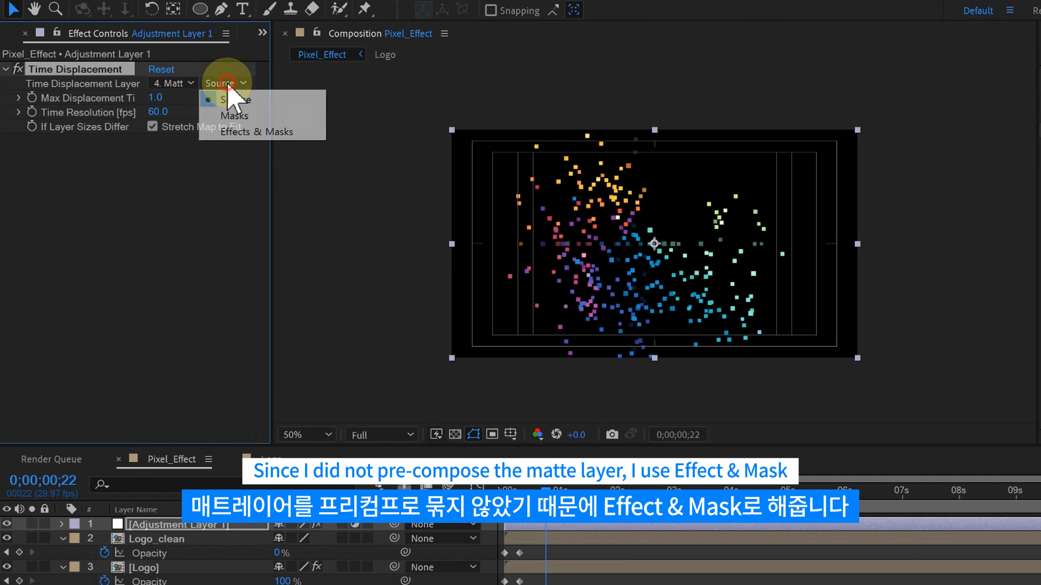
left_click(245, 132)
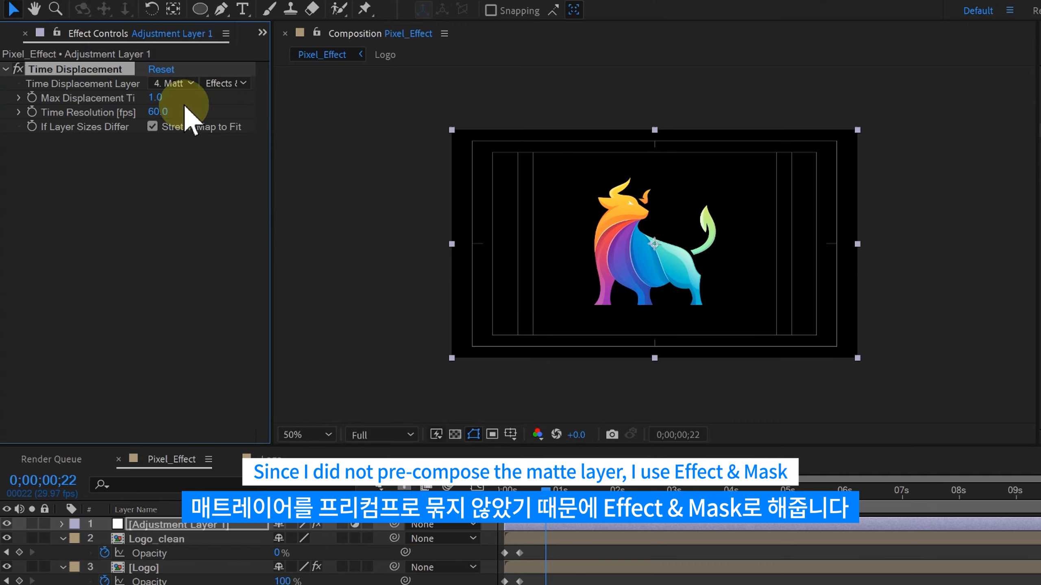
Step: Set Time Displacement's Max Displacement Time to 2 and Time Resolution to 20 fps
left_click(157, 98)
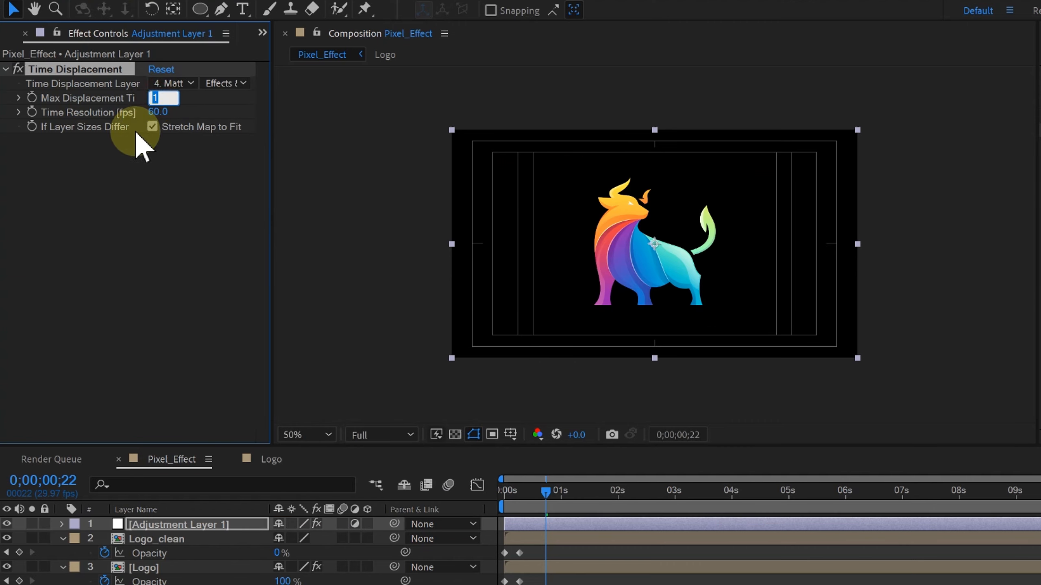
type("2")
key("Return")
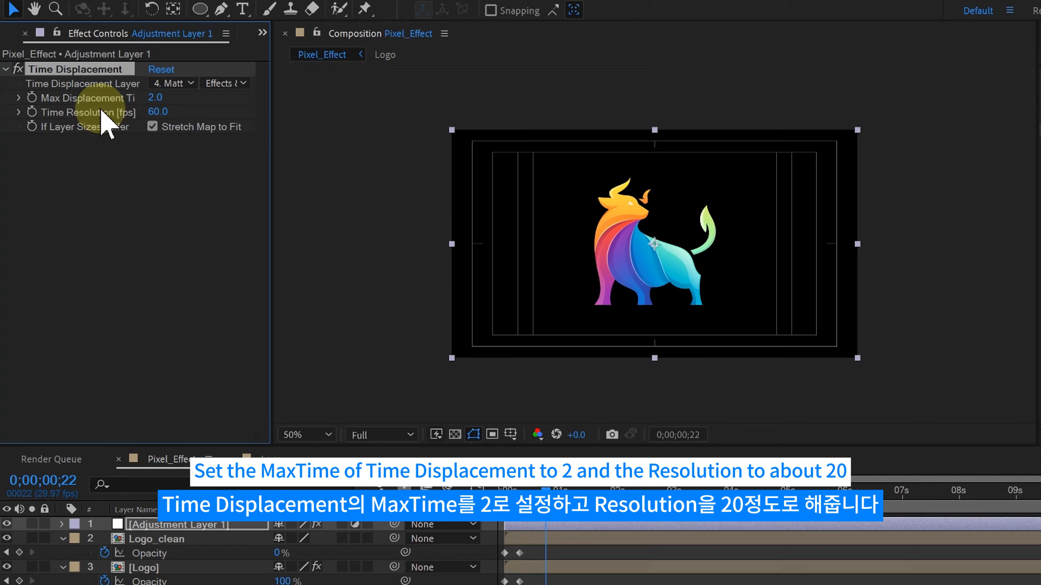
left_click(158, 111)
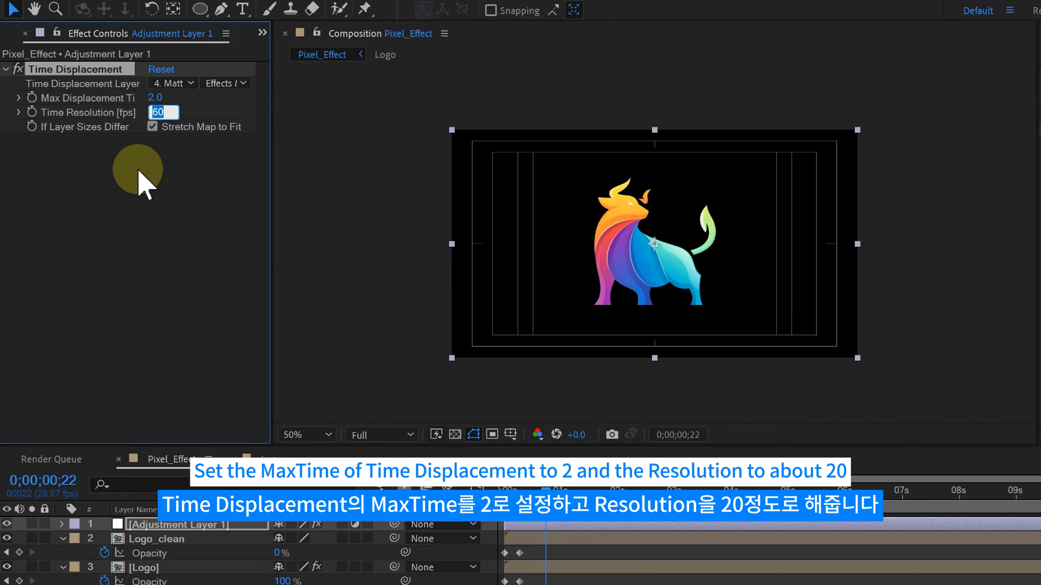
type("20")
key("Return")
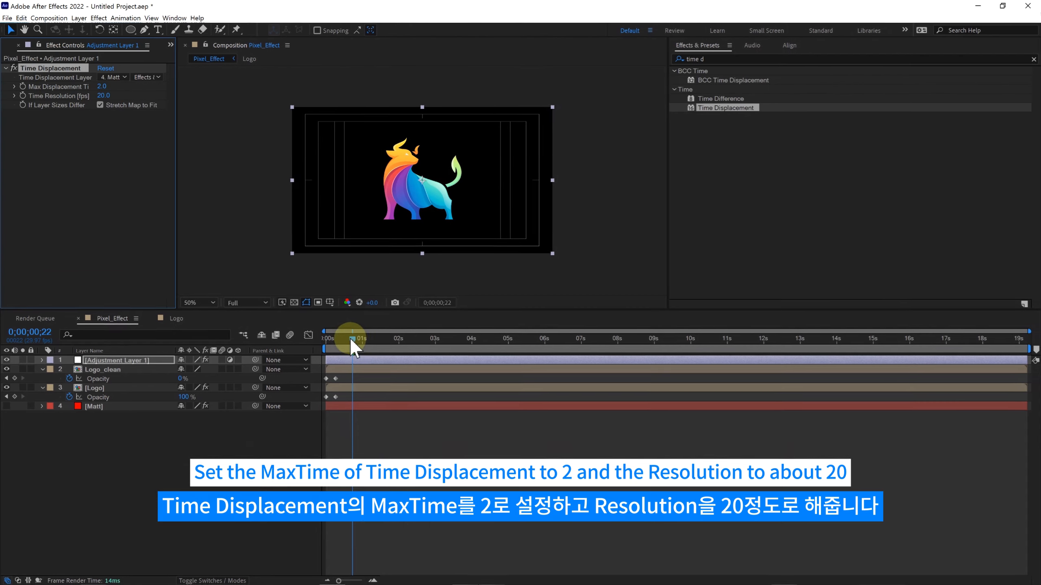
Step: Start the Pixel_Effect work area at 0;00;01;13 and preview the time-displaced scatter from there
left_click_drag(351, 341, 380, 357)
key("b")
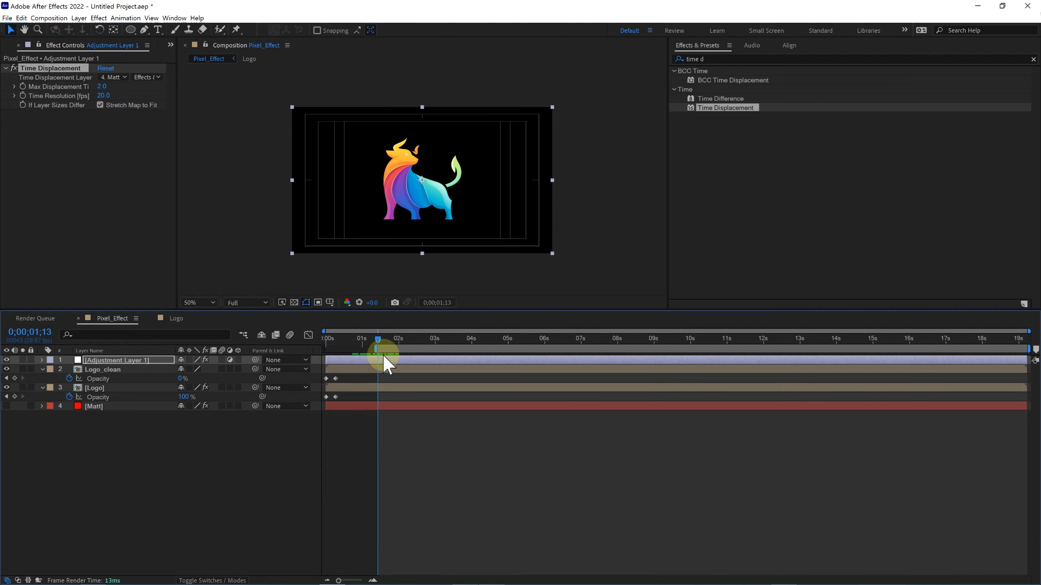
key("space")
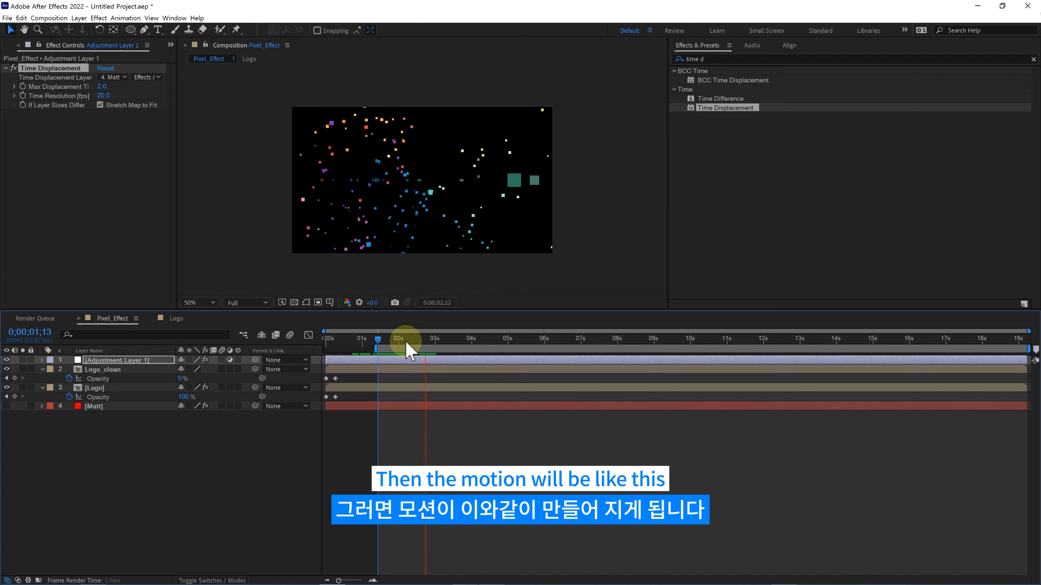
left_click(375, 343)
key("space")
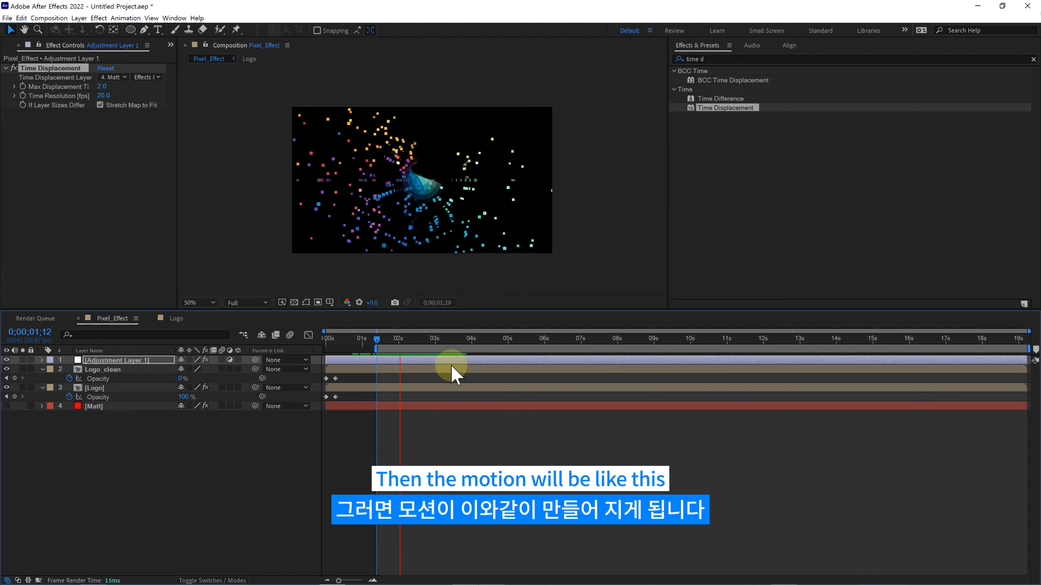
Step: End the work area at about 7 seconds, replay the scatter animation and scrub to 0;00;02;15
left_click_drag(489, 342, 381, 353)
key("n")
key("space")
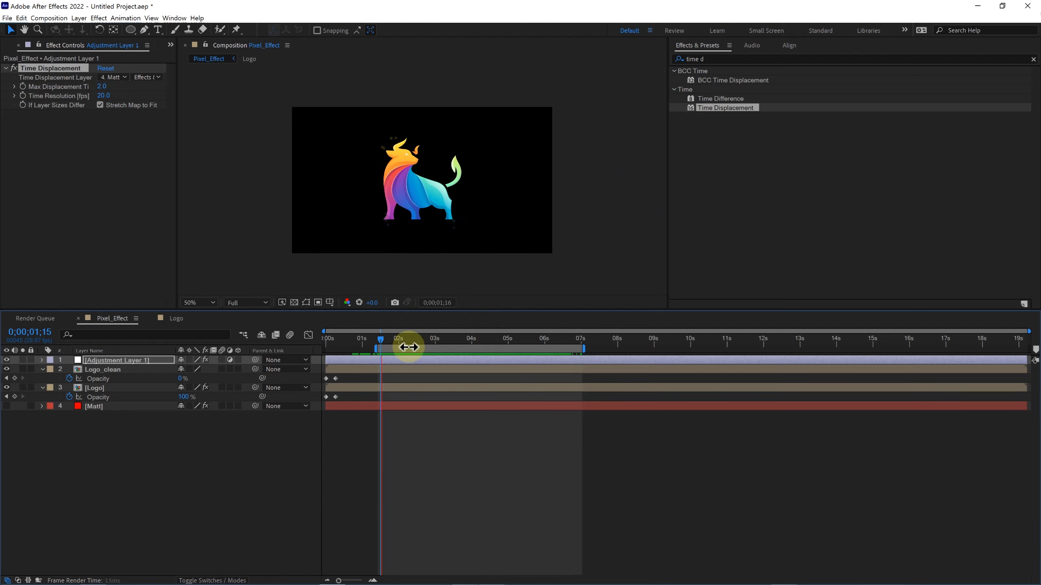
left_click(385, 341)
left_click(373, 342)
key("space")
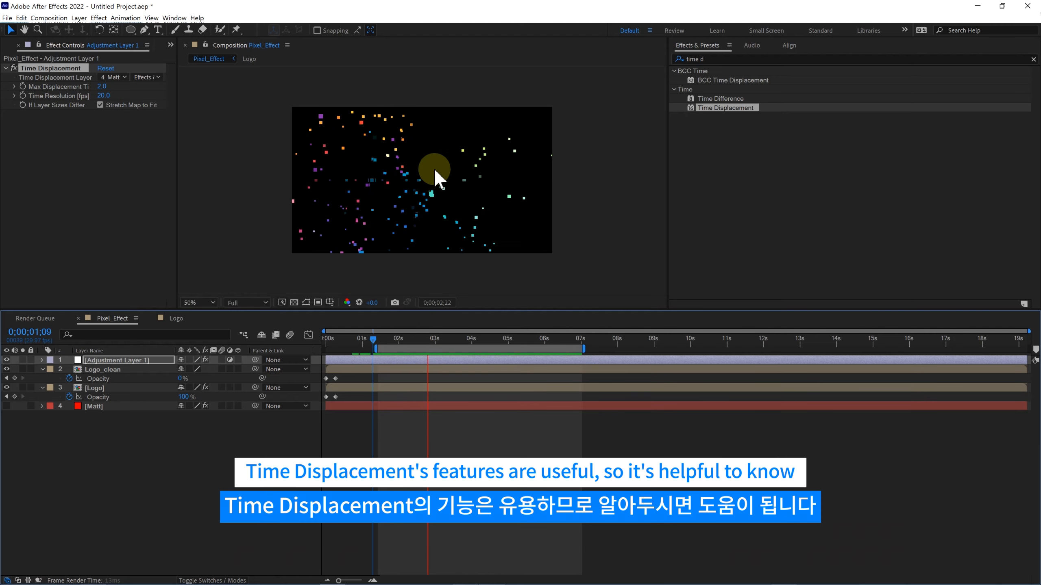
left_click_drag(441, 343, 416, 348)
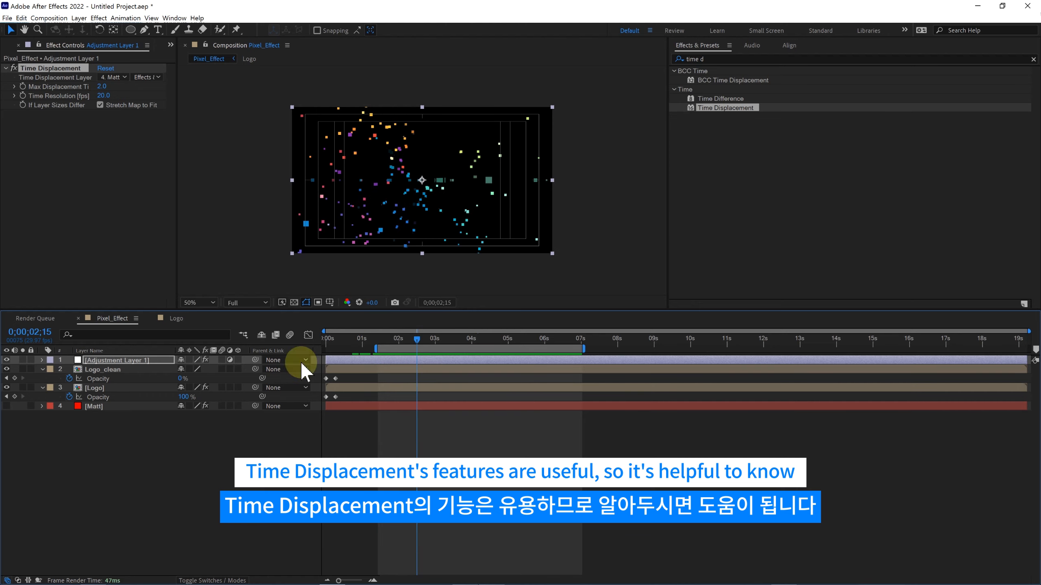
Step: Search the effects for "deep" and apply Deep Glow to the Logo layer
left_click(104, 388)
double_click(696, 59)
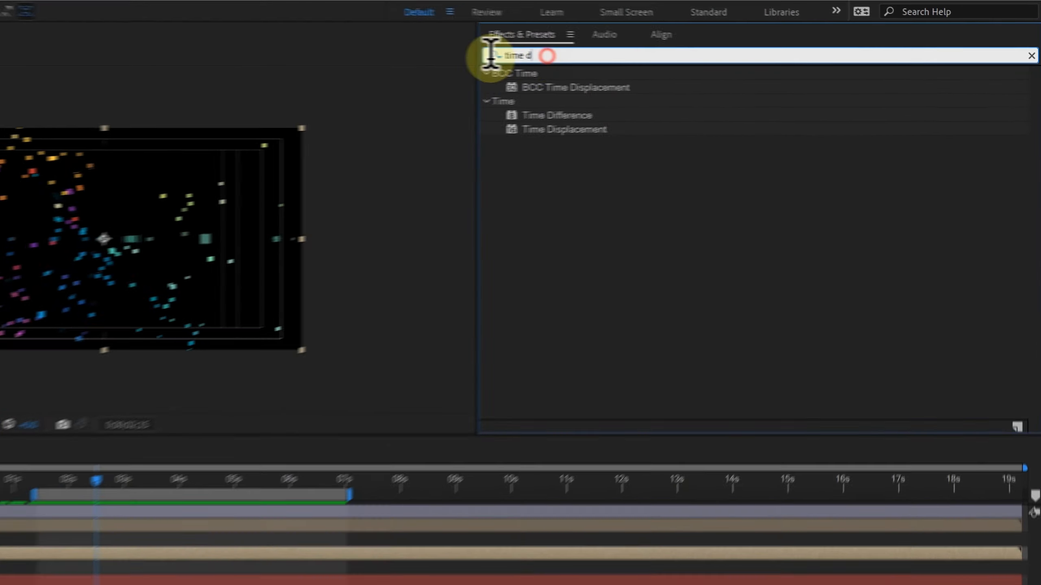
type("de")
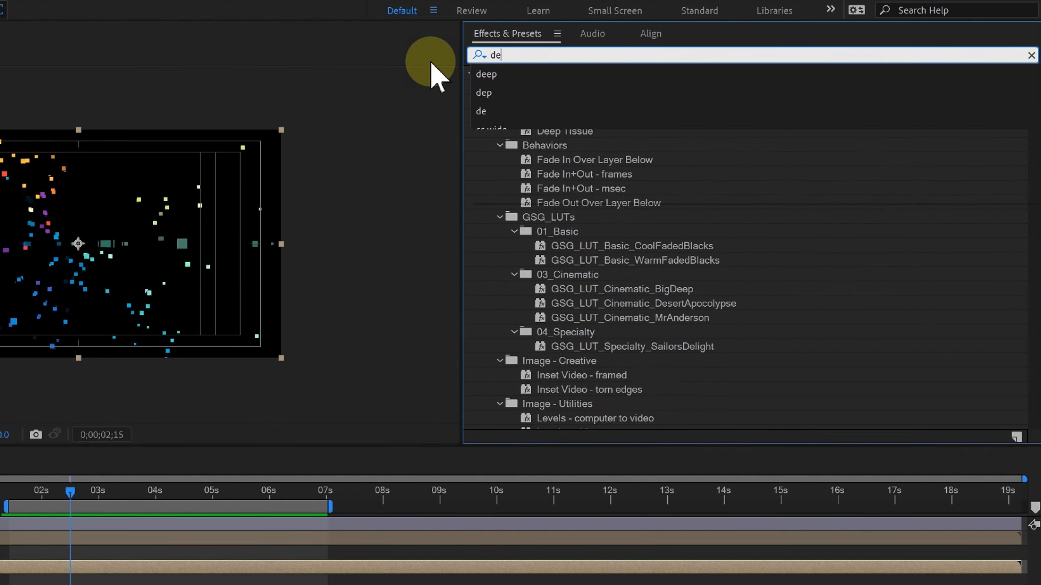
left_click(486, 75)
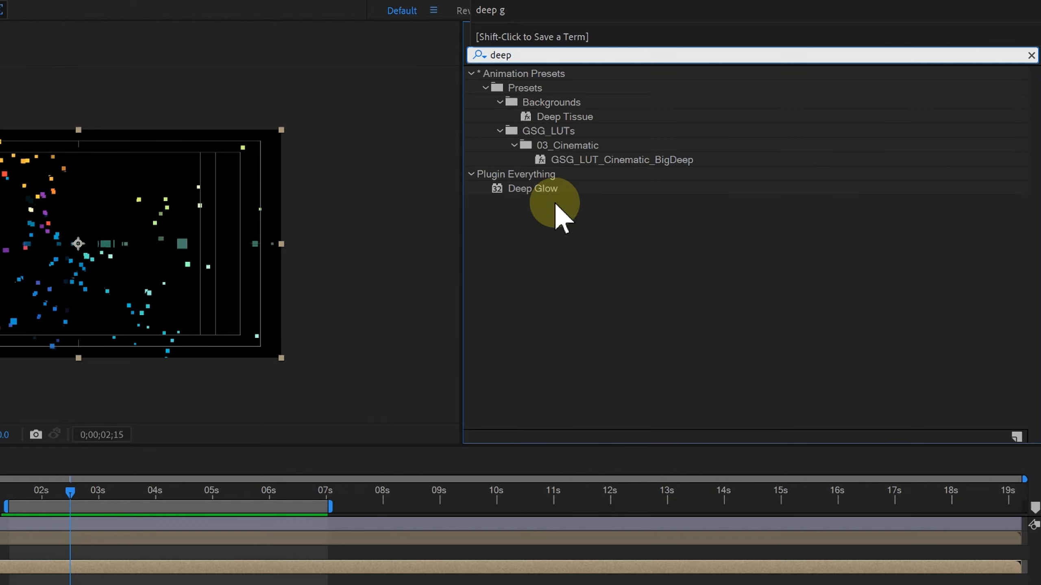
left_click(533, 188)
left_click_drag(533, 188, 90, 393)
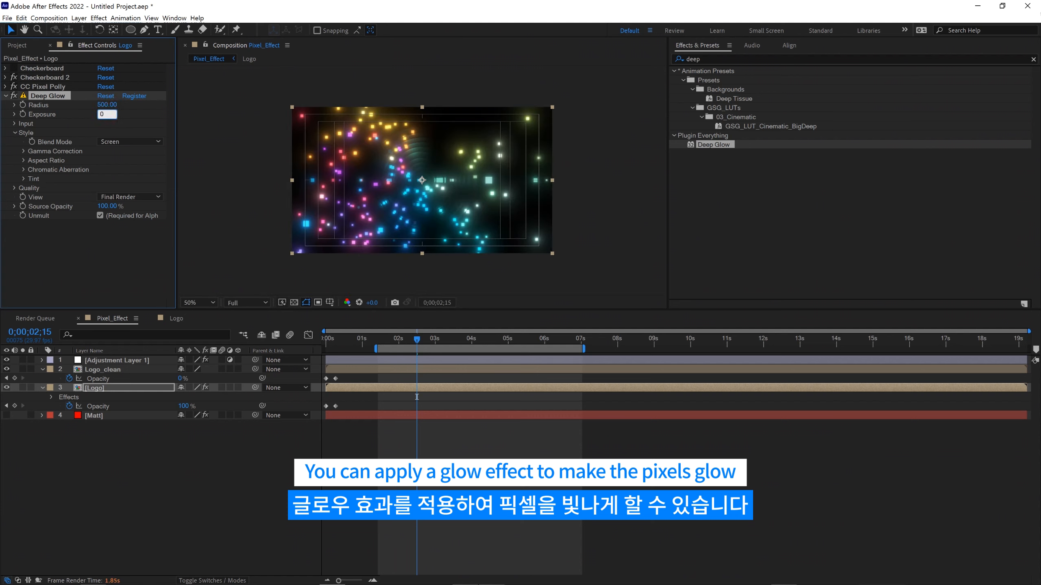
Step: Set Deep Glow's Exposure to 0.20 and preview the glowing pixels in a maximized composition view
left_click(135, 154)
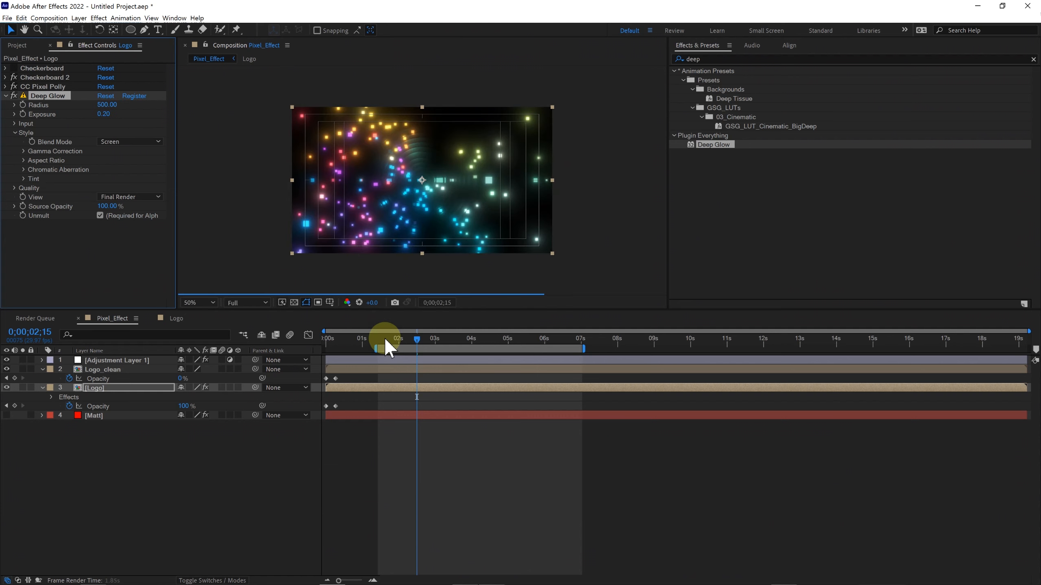
left_click(378, 337)
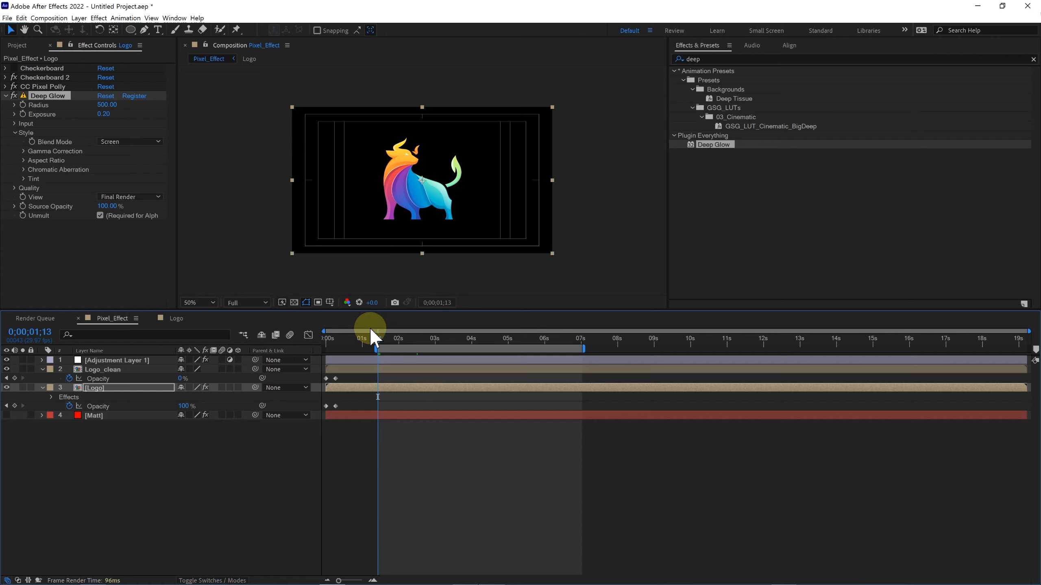
key("grave")
key("space")
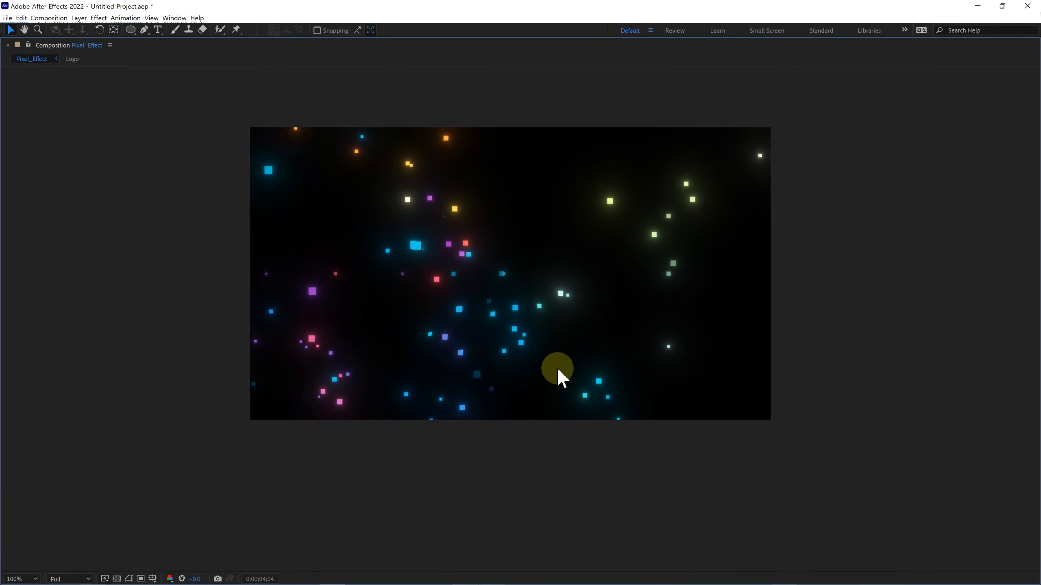
key("grave")
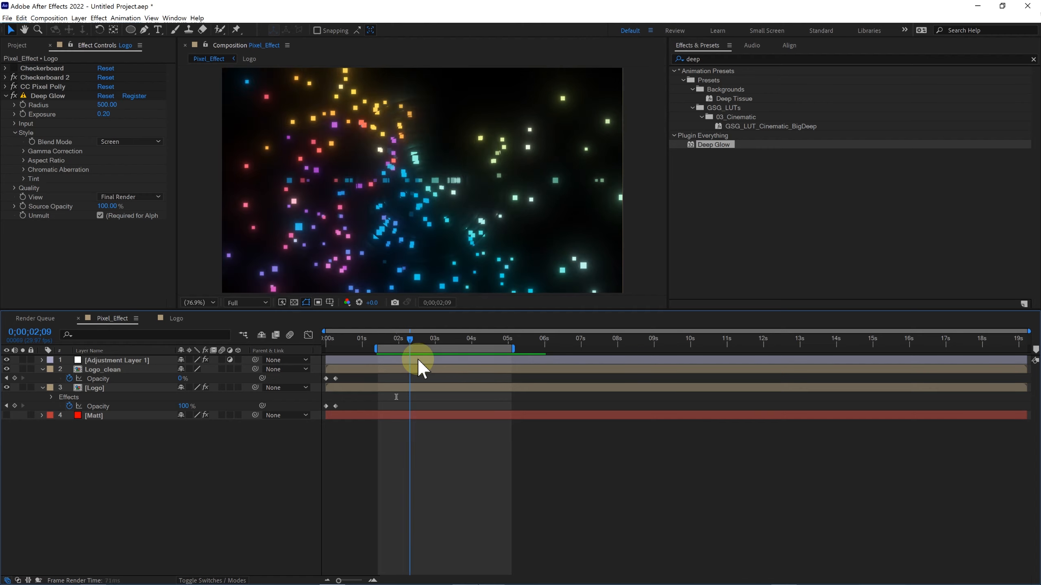
left_click(448, 461)
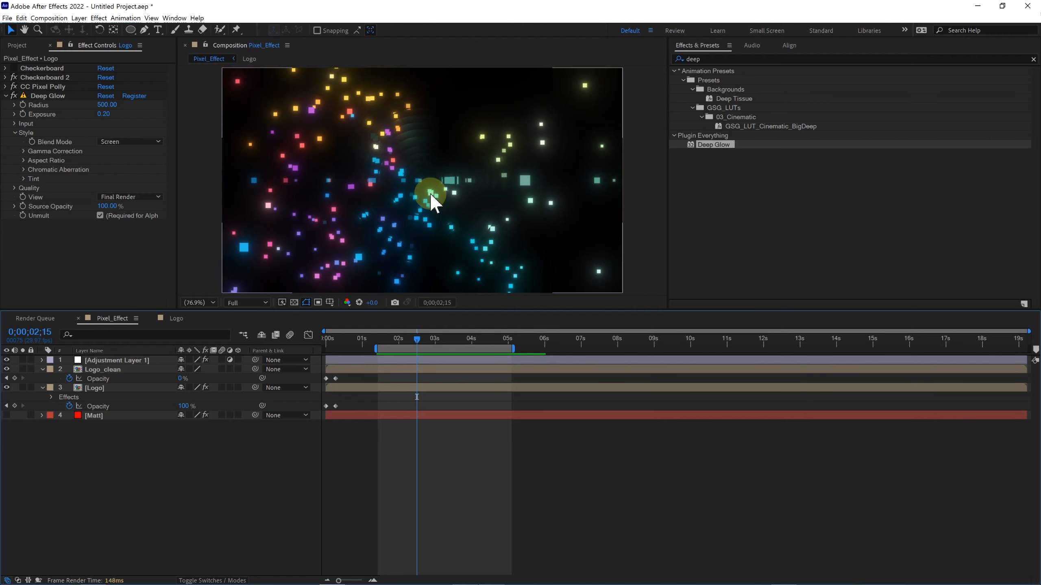
Step: Open the Logo precomposition, search the effects for "fill" and apply Fill to Logo.png
left_click(103, 387)
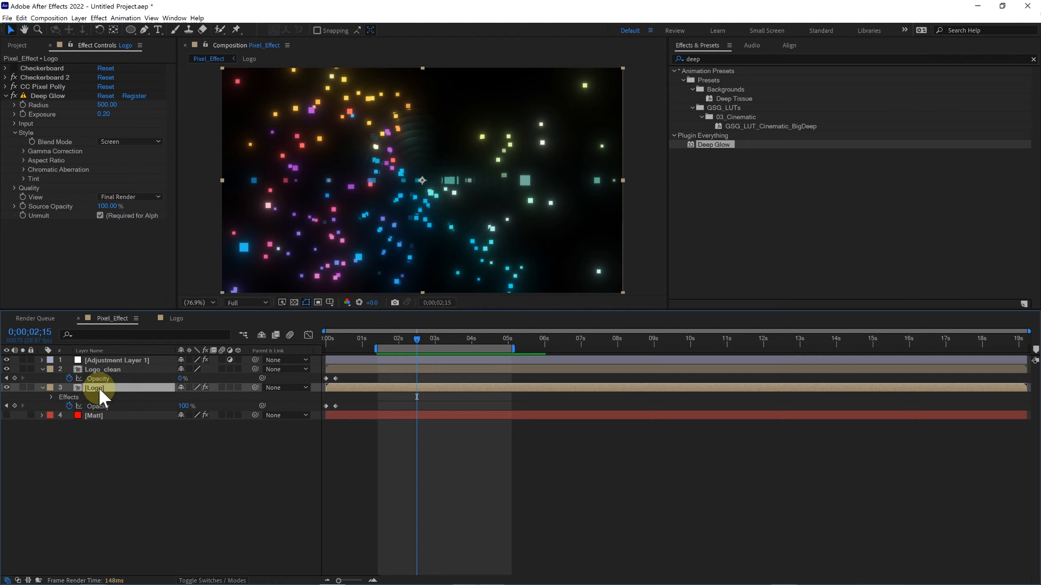
double_click(98, 387)
left_click(703, 59)
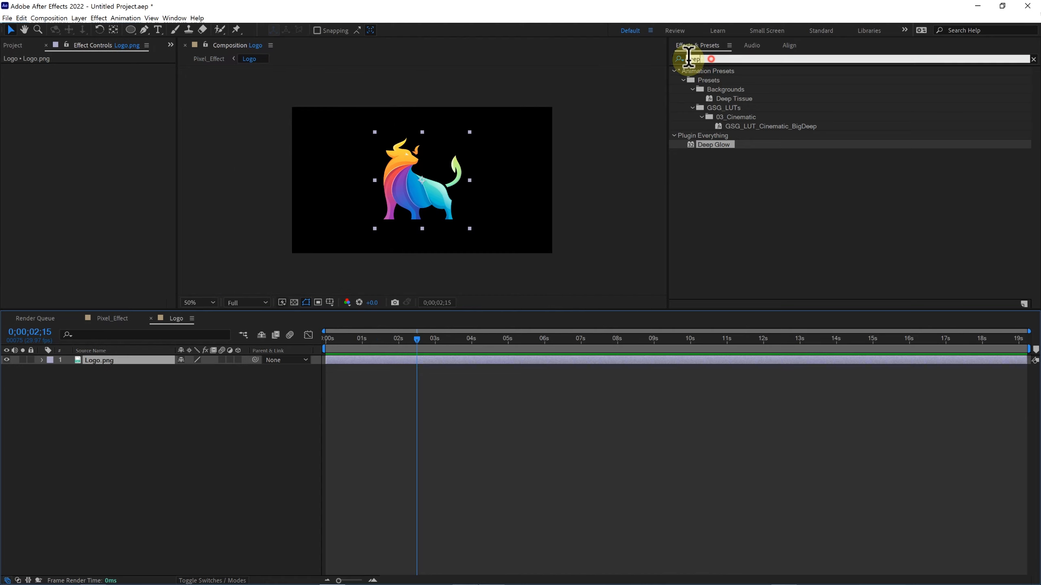
type("fill")
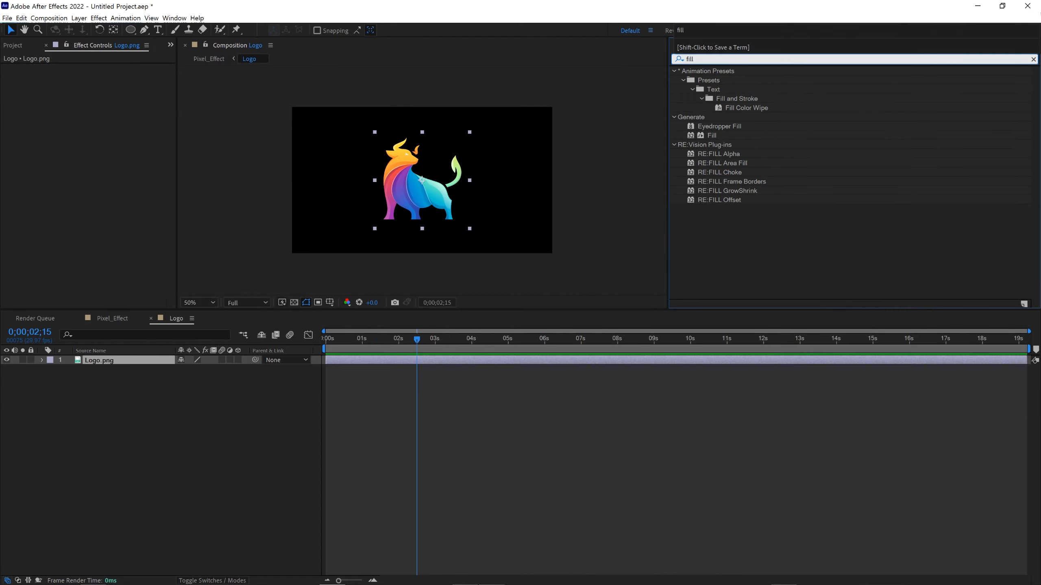
left_click_drag(713, 135, 447, 176)
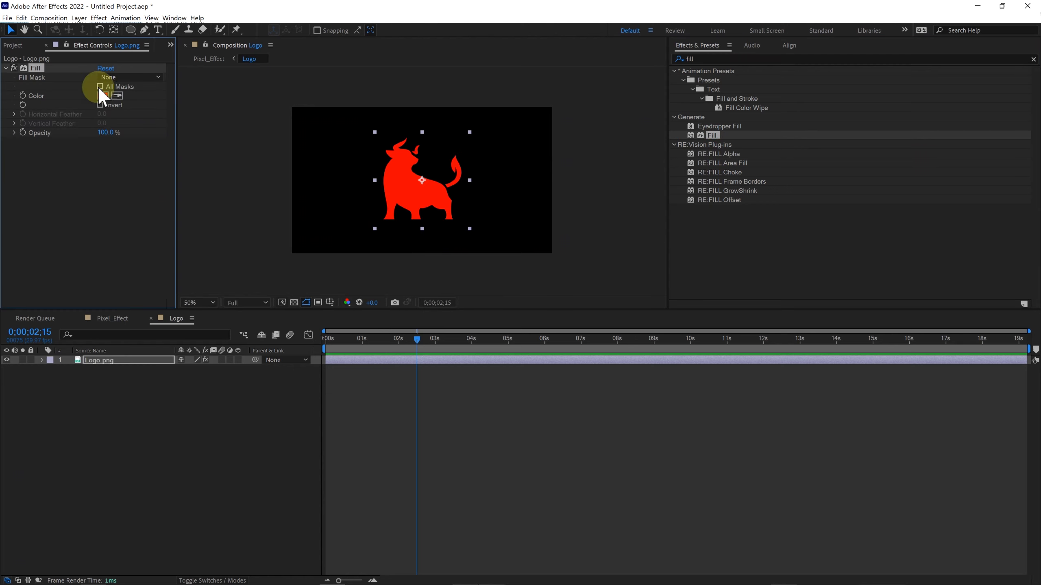
Step: Set the Fill color on Logo.png to white (FFFFFF)
left_click(103, 95)
left_click_drag(613, 181, 503, 49)
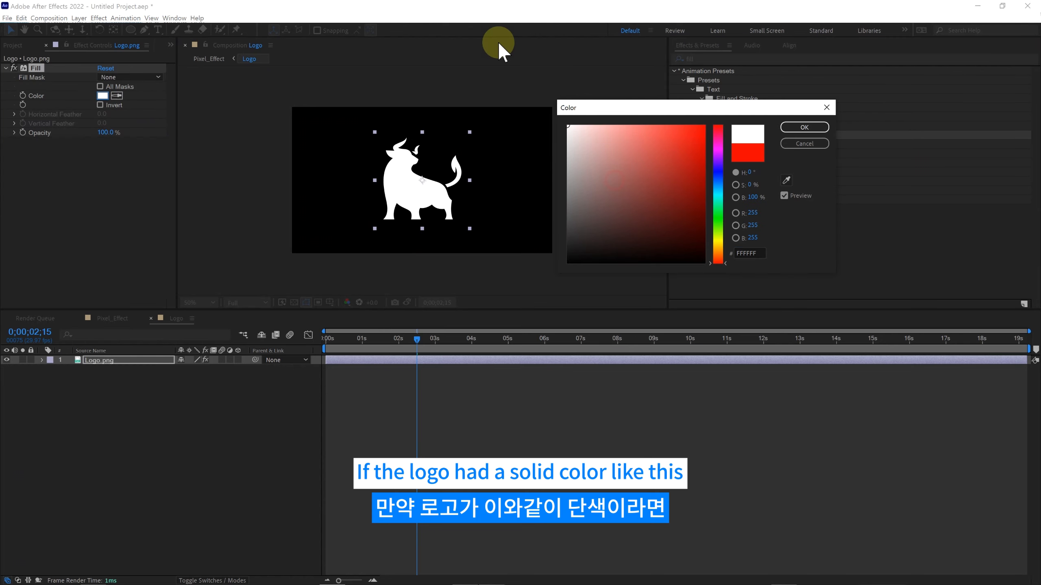
left_click(817, 130)
left_click(589, 190)
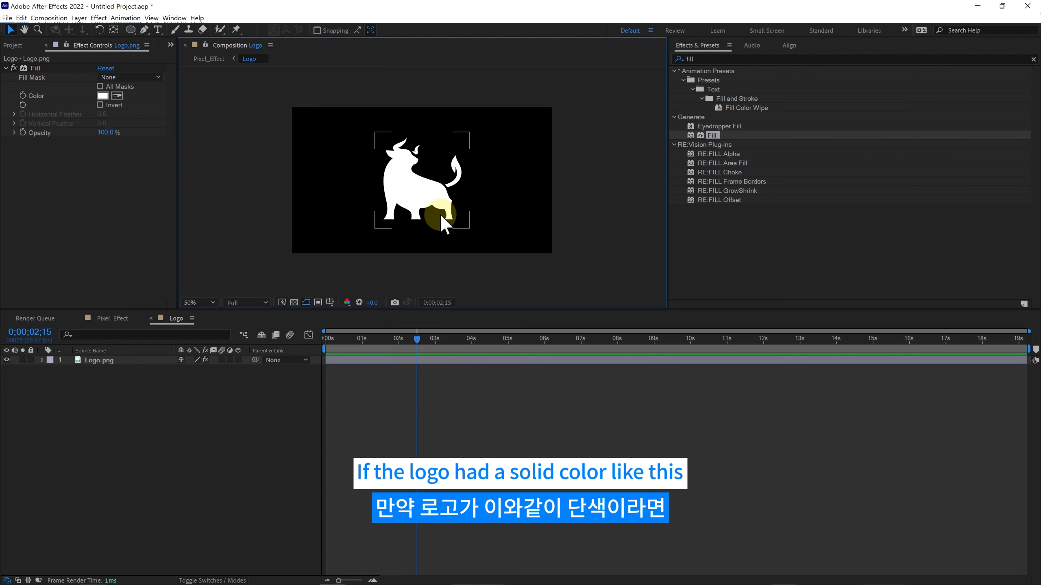
Step: Return to the Pixel_Effect composition, disable Deep Glow on the Logo layer and go to 0;00;01;28
left_click(207, 60)
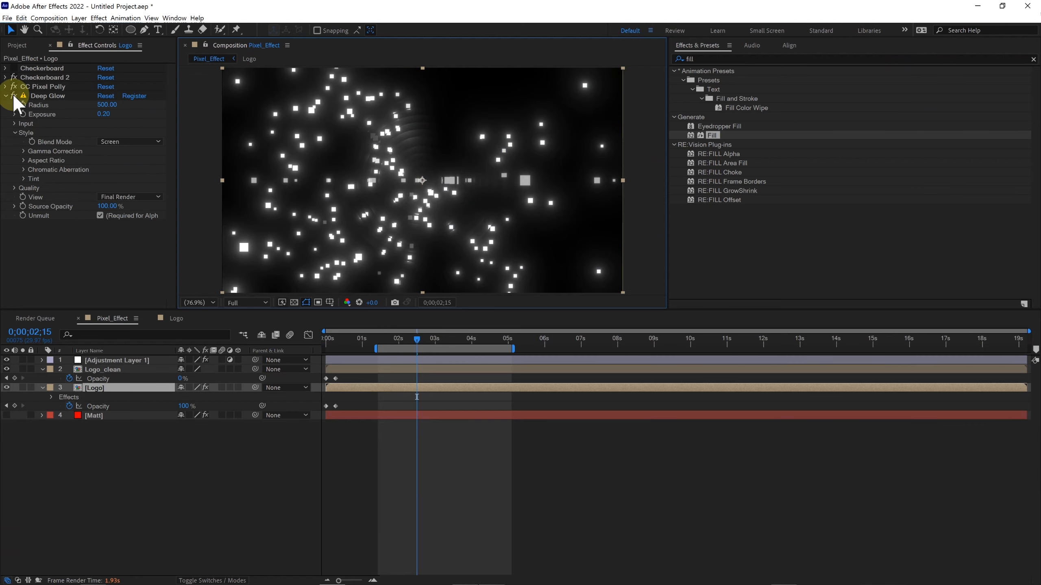
left_click_drag(374, 342, 399, 348)
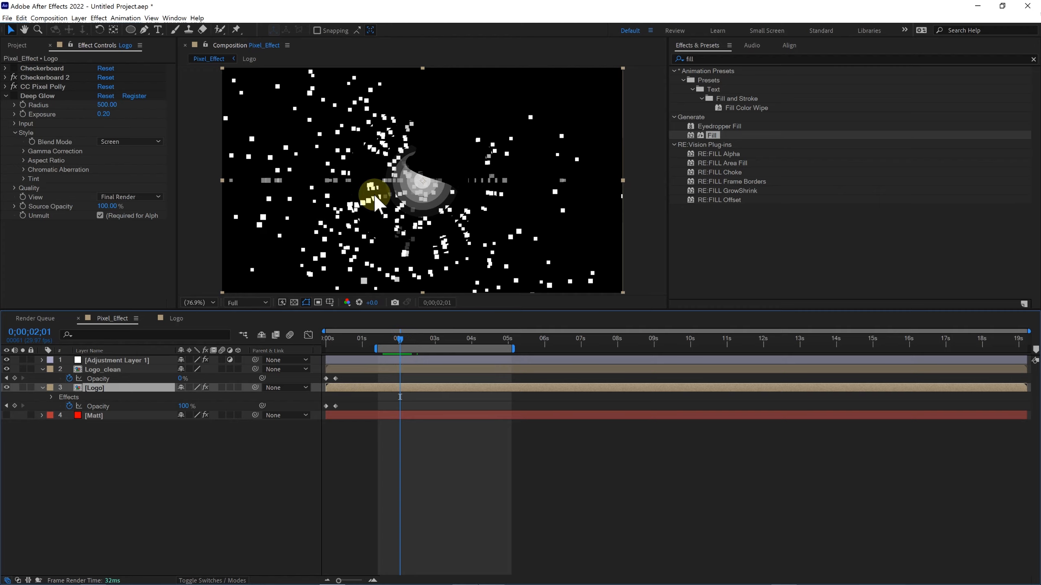
key("Page_Up")
key("Page_Up")
key("Page_Up")
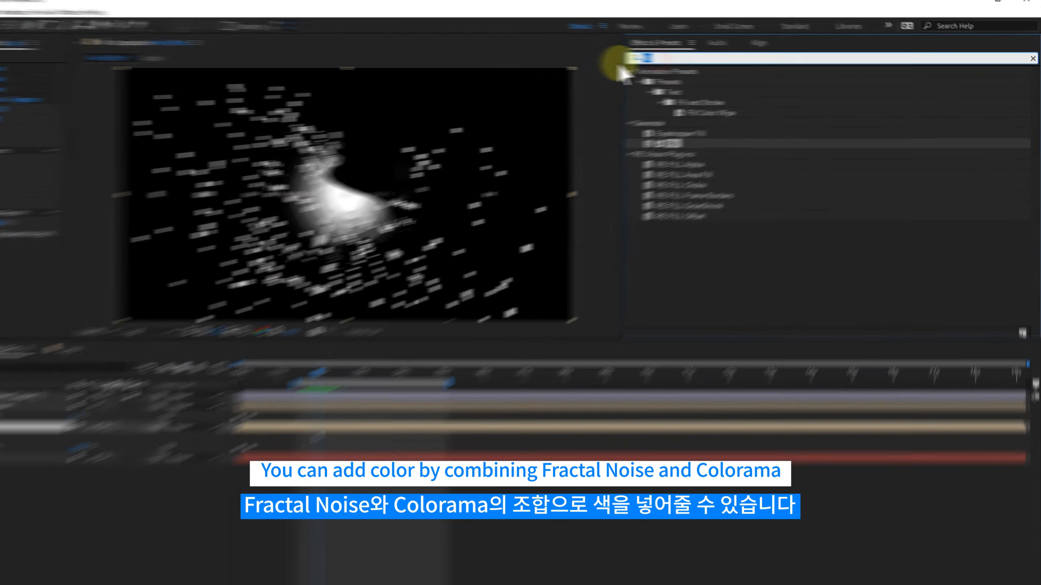
Step: Search for Fractal Noise, add it to the Logo layer between CC Pixel Polly and Deep Glow, and collapse Deep Glow's settings
left_click_drag(702, 59, 676, 60)
type("Fractal Noise")
left_click_drag(553, 146, 57, 97)
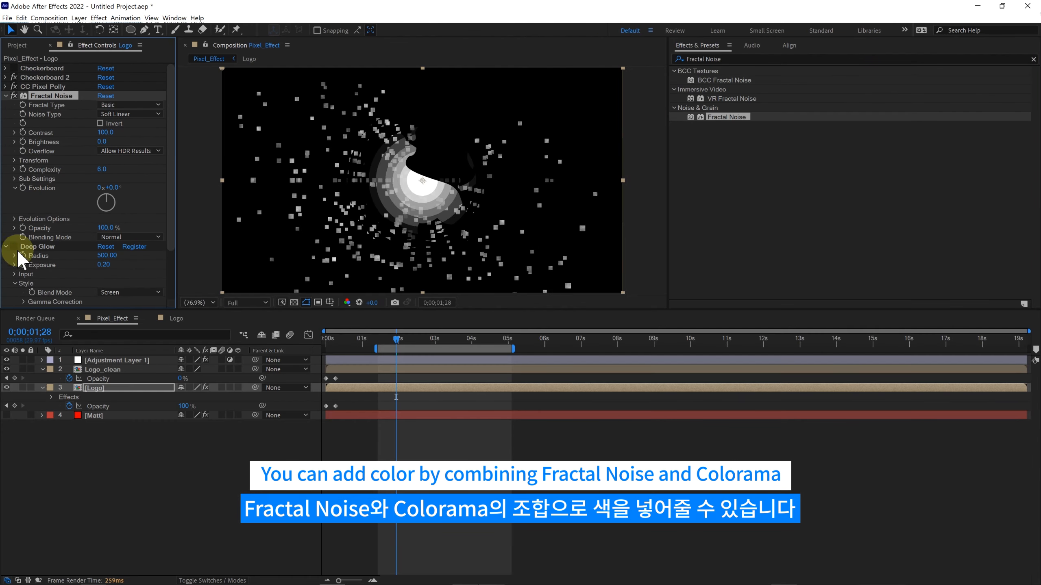
left_click(6, 246)
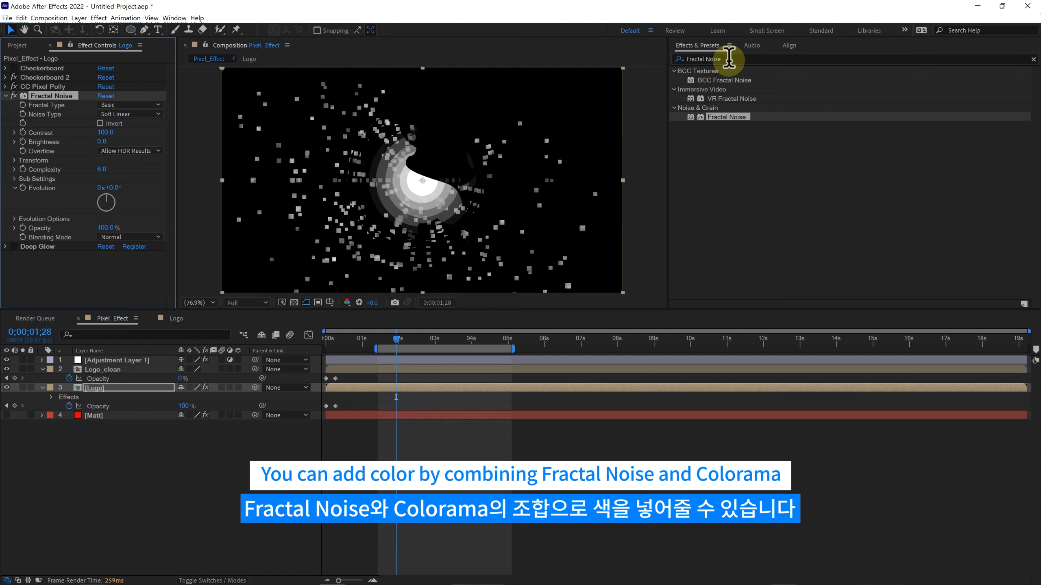
Step: Search for Colorama and add it to the Logo layer between Fractal Noise and Deep Glow
type("colorama")
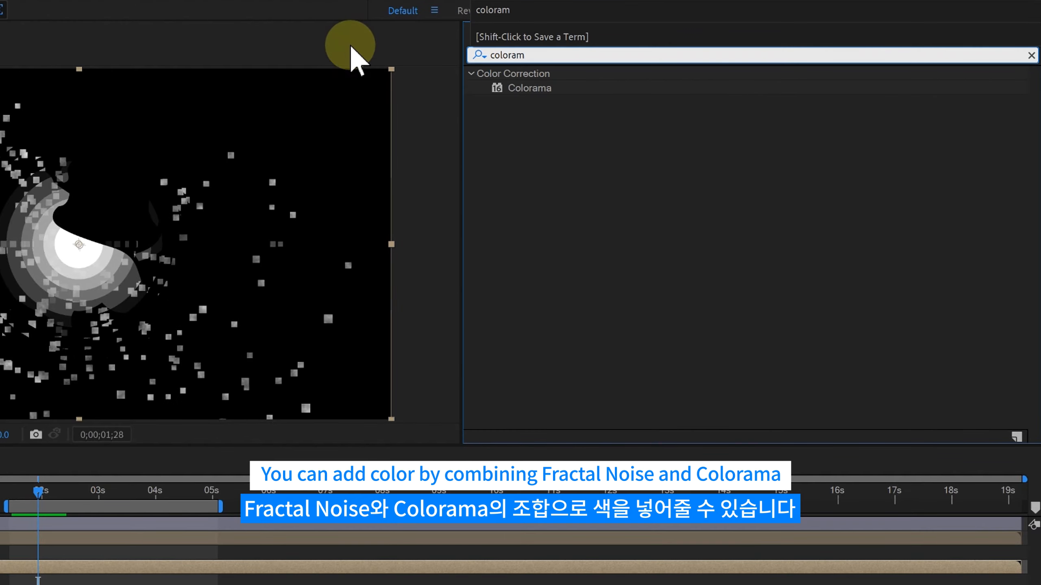
left_click(524, 87)
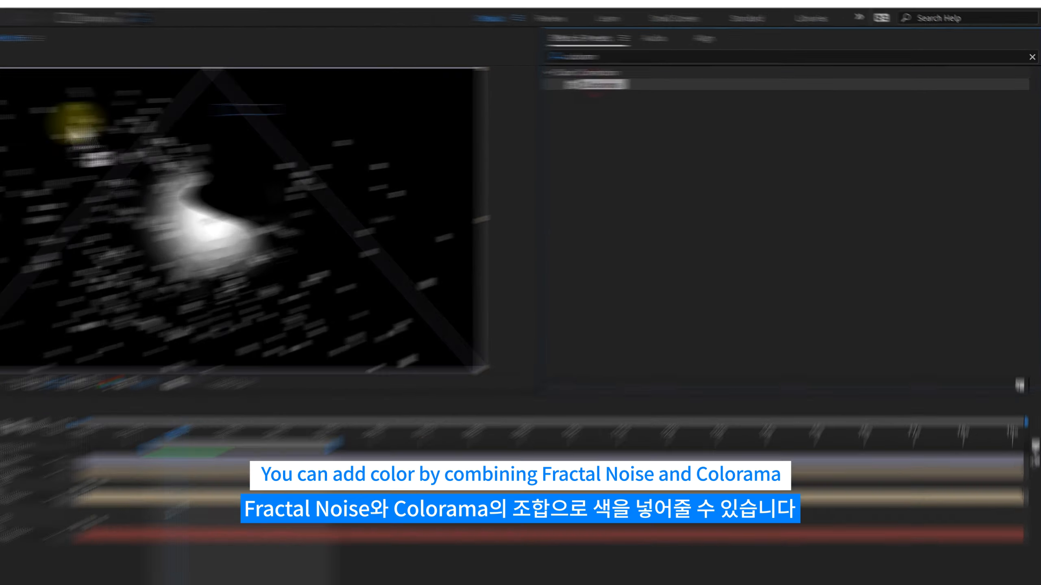
left_click_drag(594, 84, 45, 157)
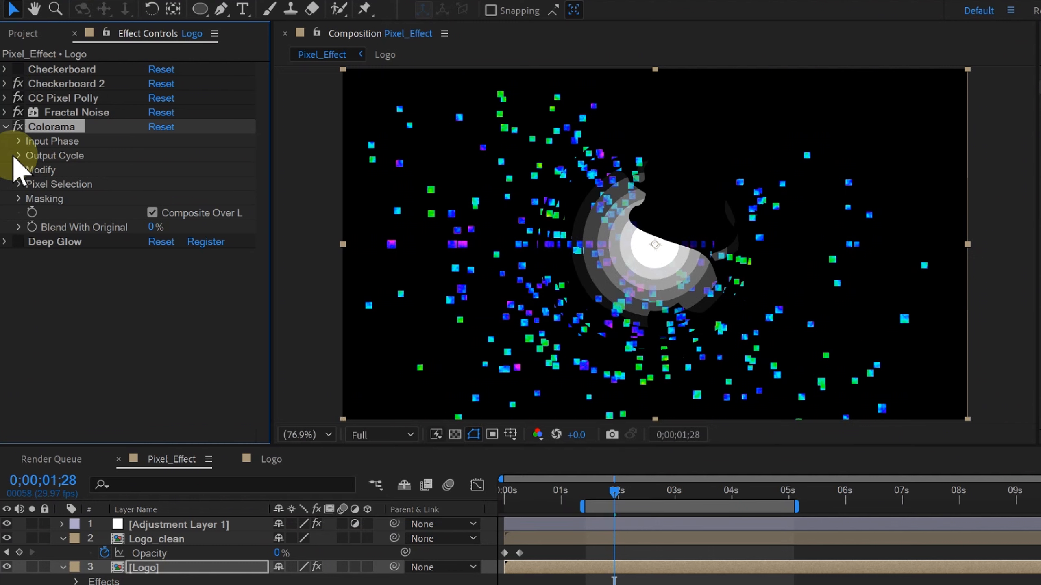
Step: Turn off Modify Alpha in Colorama's Modify settings
left_click(19, 170)
left_click(152, 198)
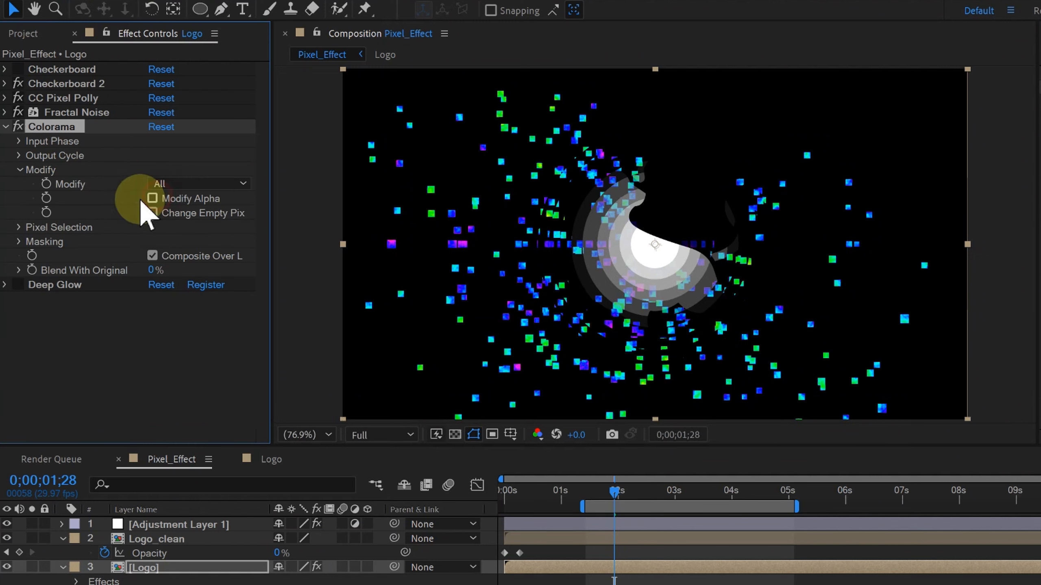
left_click(19, 169)
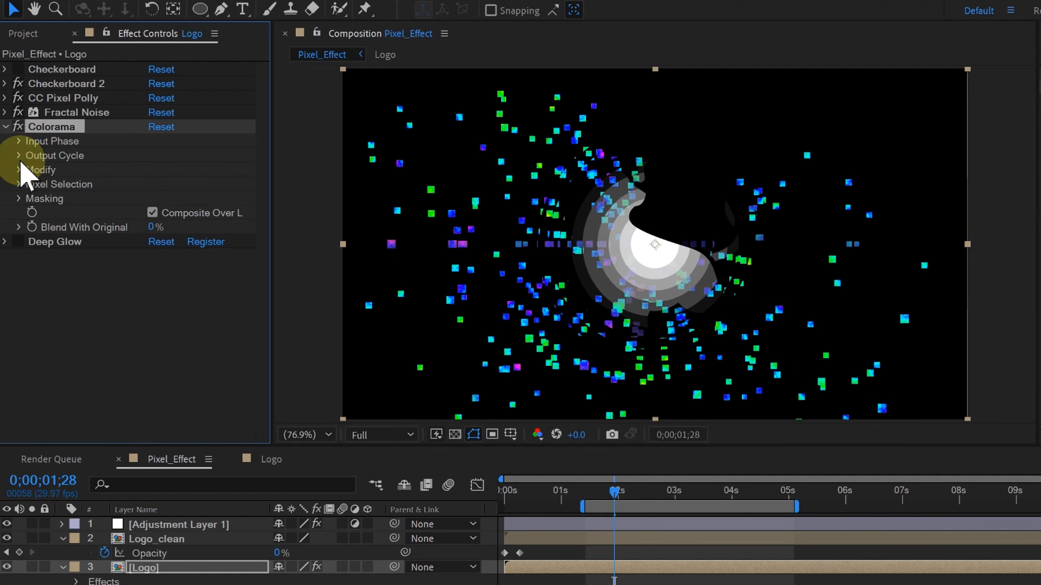
Step: Animate Colorama's Phase Shift on the Logo layer with the expression time*150
left_click(19, 141)
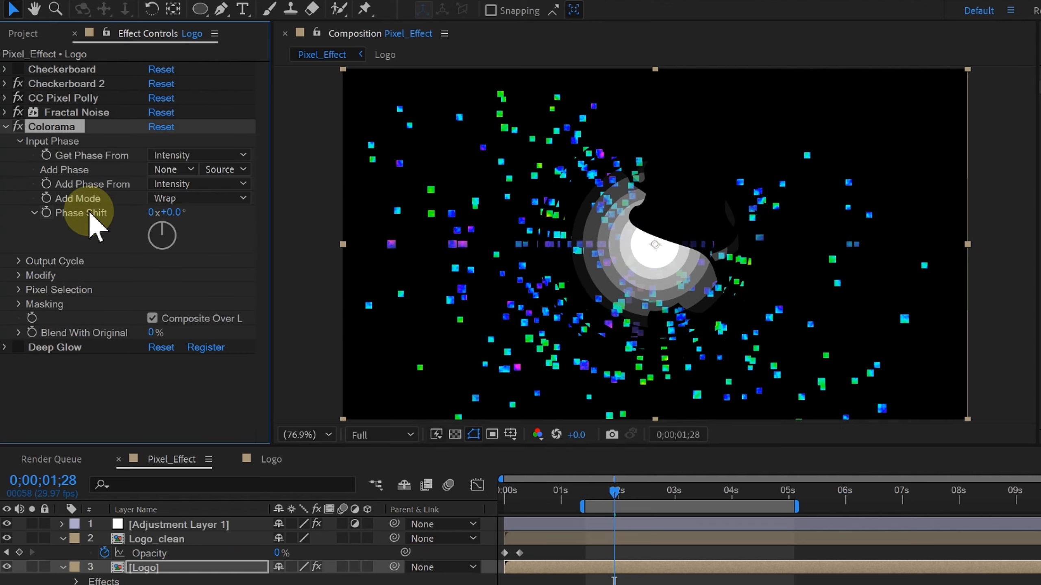
mouse_move(194, 213)
left_mouse_down()
mouse_move(227, 219)
mouse_move(187, 214)
left_mouse_up()
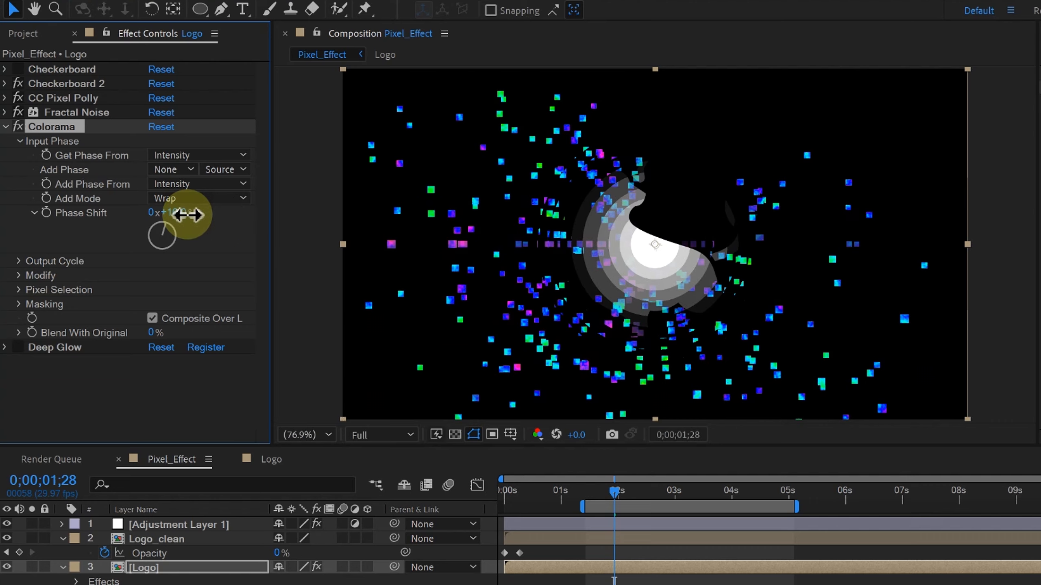
left_click(46, 213, "alt")
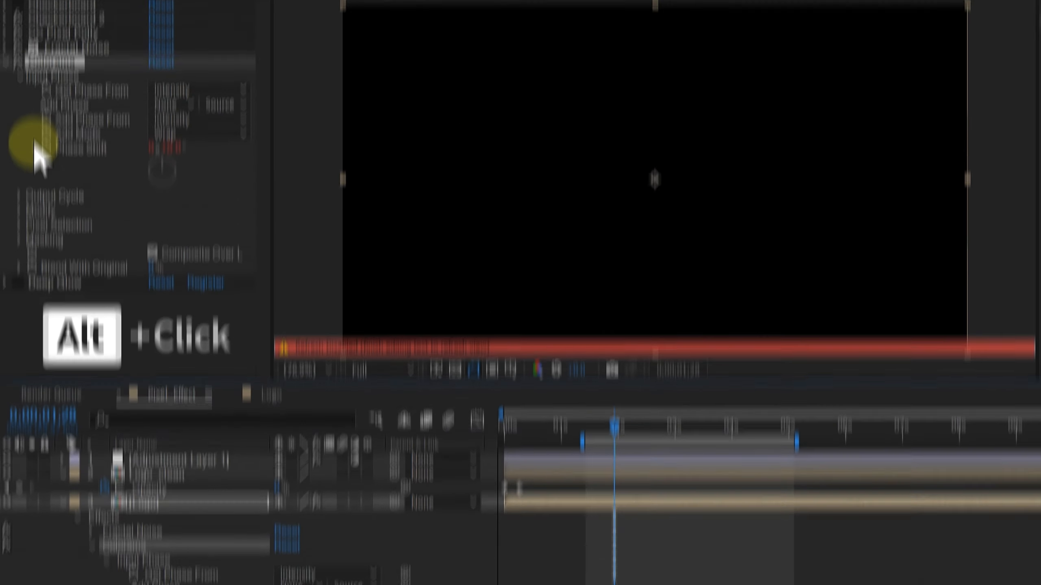
type("time*")
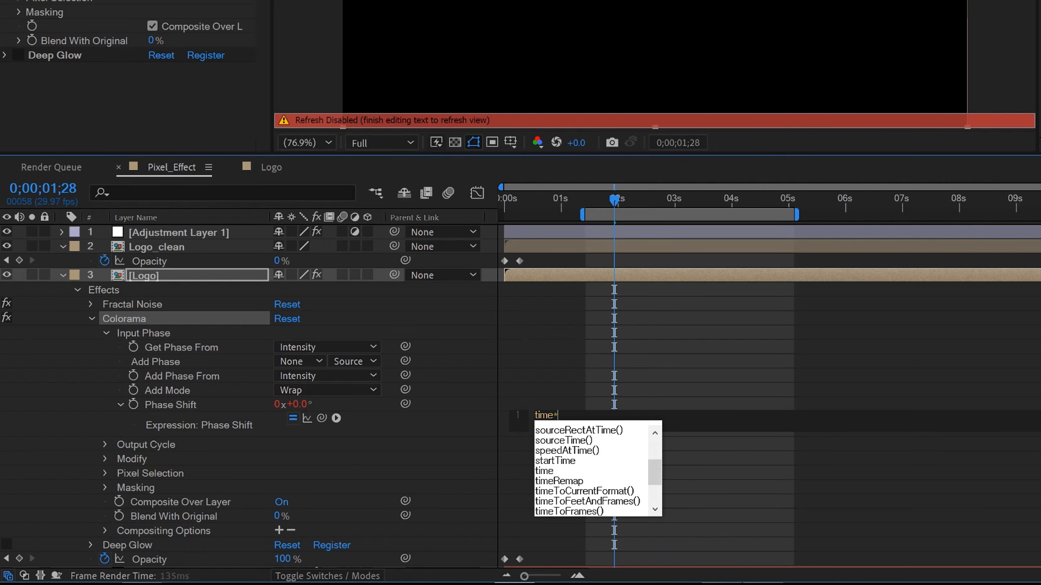
type("150")
key("KP_Enter")
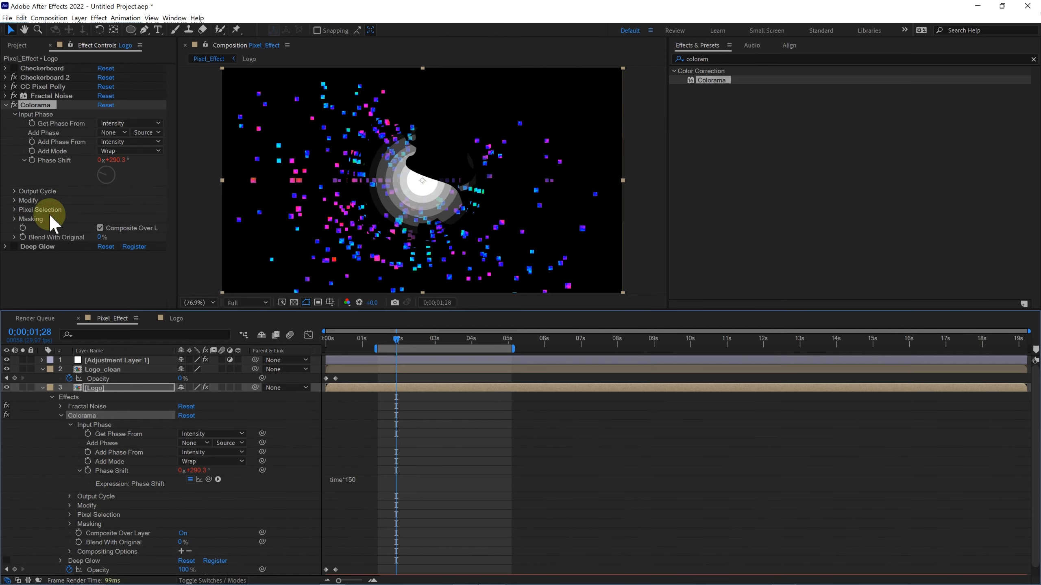
Step: Preview the pixel scatter from 0;00;01;12 and re-enable Deep Glow on the Logo layer
left_click_drag(387, 334, 377, 339)
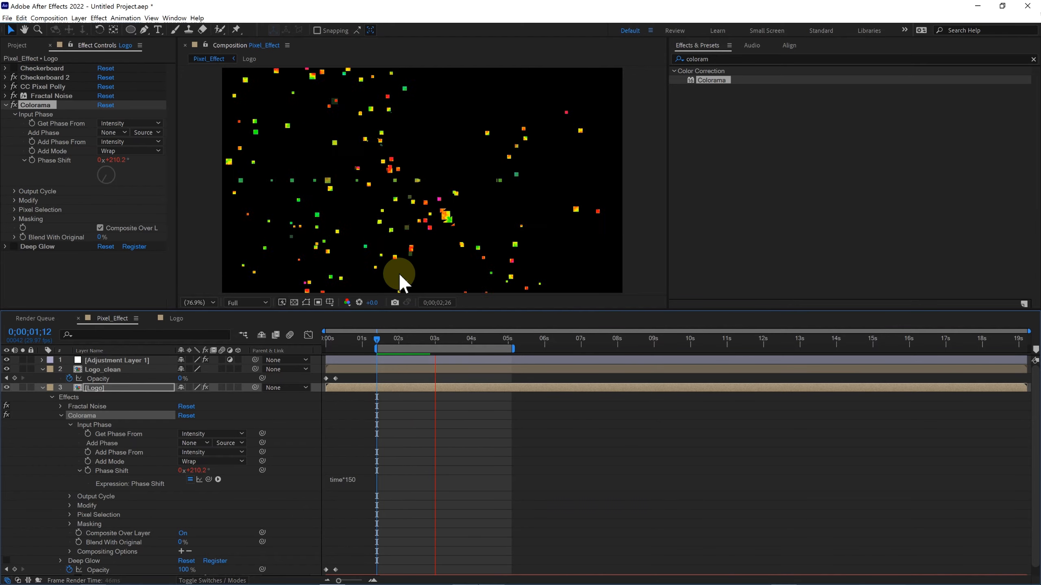
key("grave")
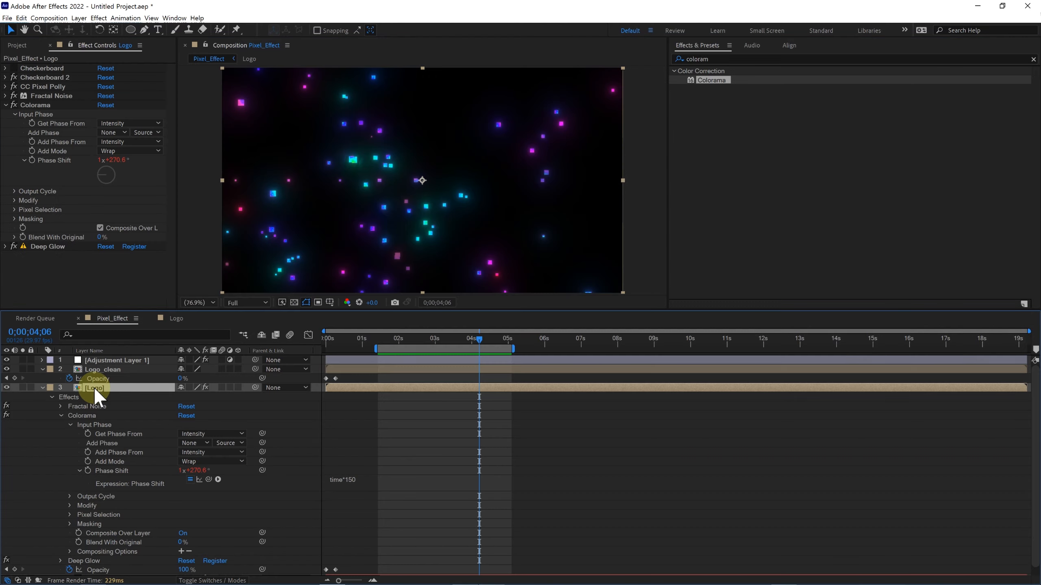
Step: Disable the Fill effect on Logo.png inside the Logo composition and return to the Pixel_Effect composition
double_click(93, 387)
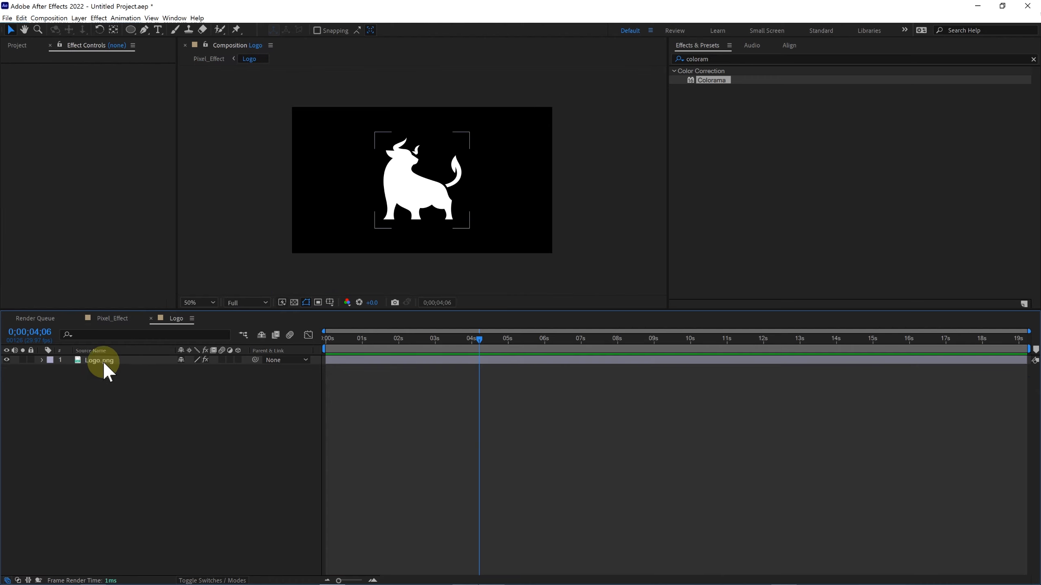
left_click(158, 359)
left_click(13, 68)
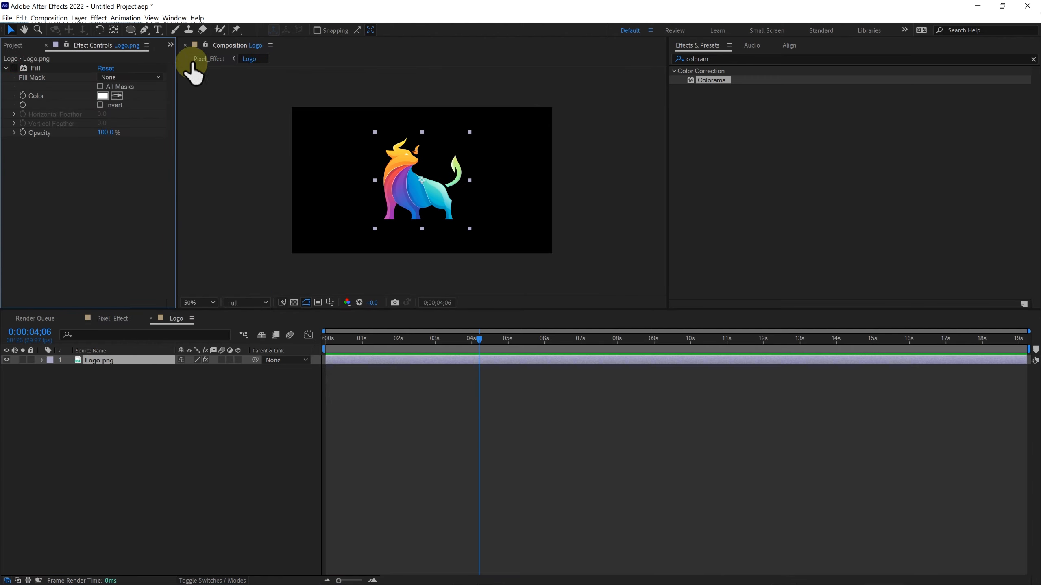
left_click(209, 60)
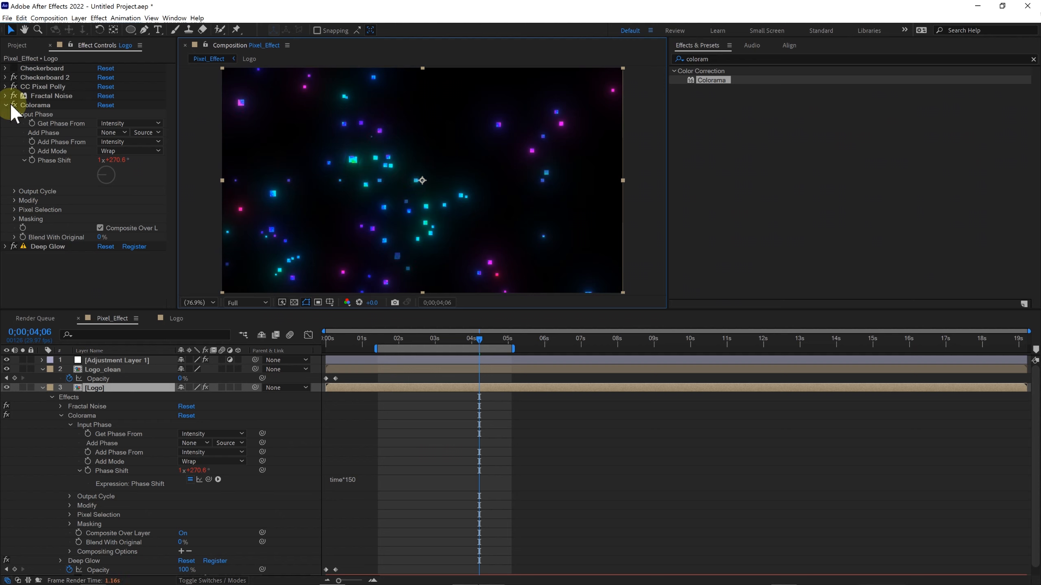
Step: Go to 0;00;02;14 and turn off Fractal Noise and Colorama on the Logo layer
left_click(415, 339)
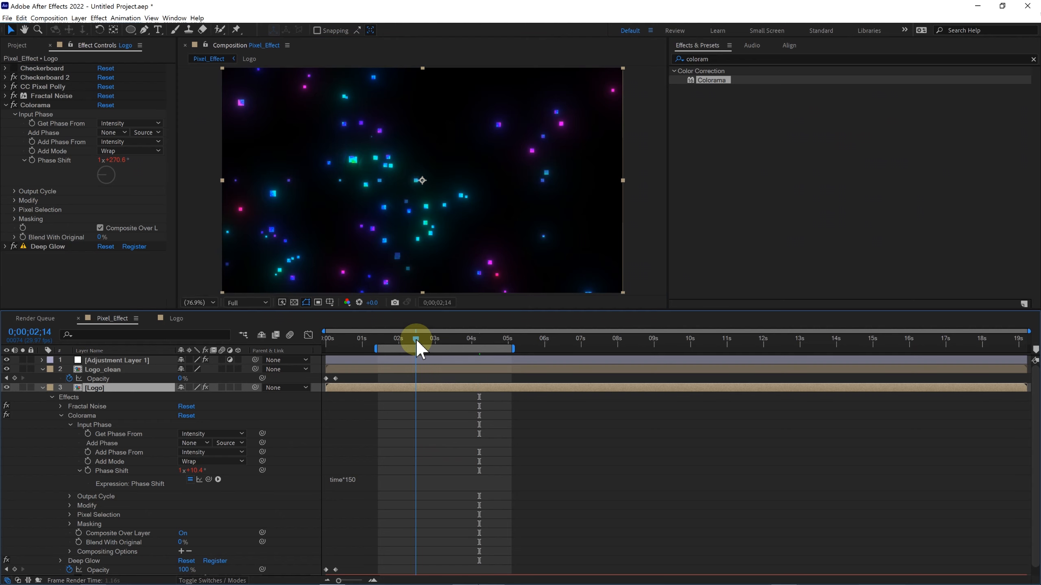
left_click(13, 105)
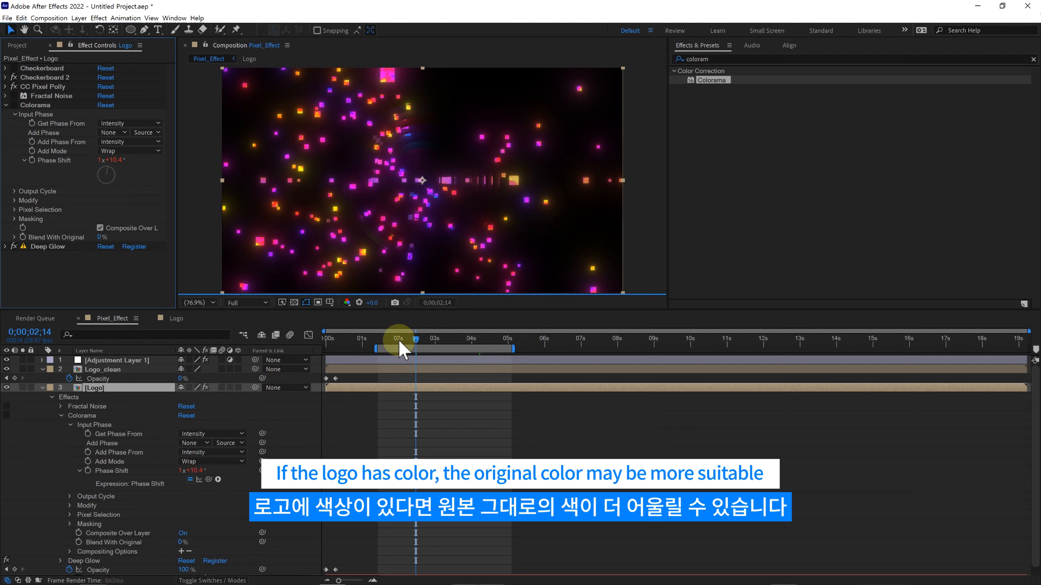
Step: Play the scatter animation in the original logo colors from the start of the work area with the composition view maximized
left_click(377, 339)
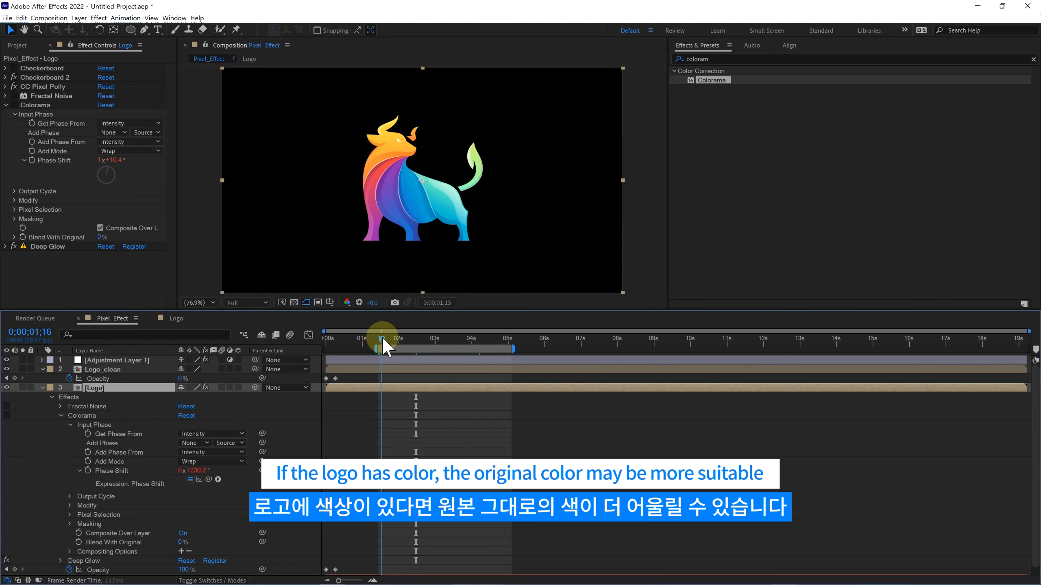
left_click(385, 339)
key("grave")
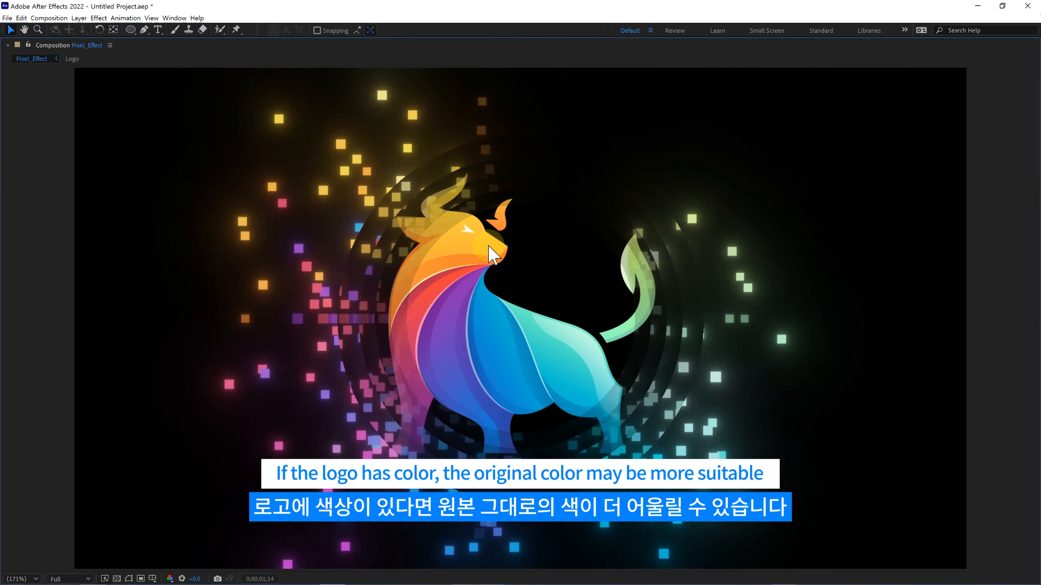
key("space")
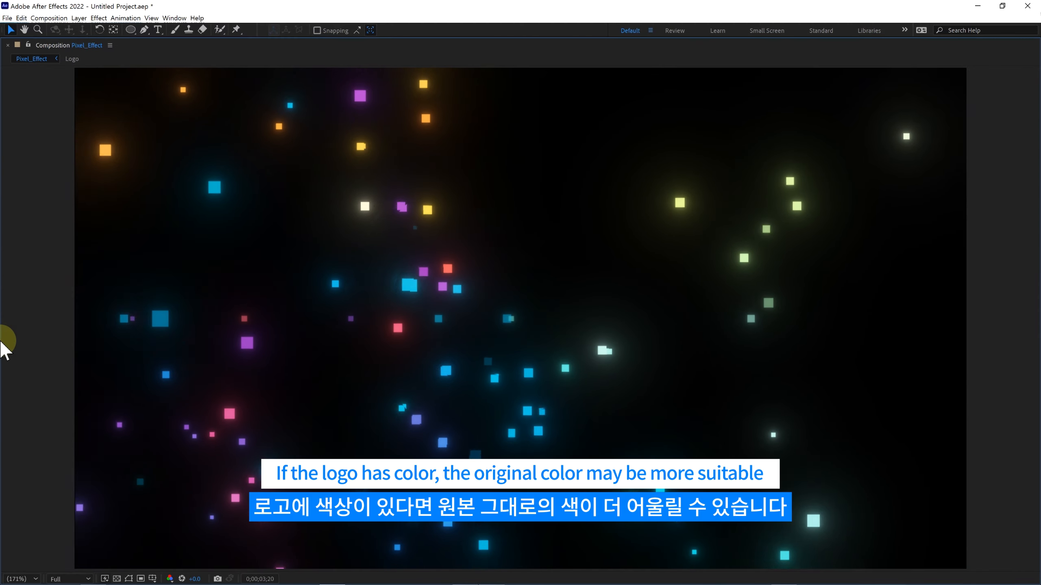